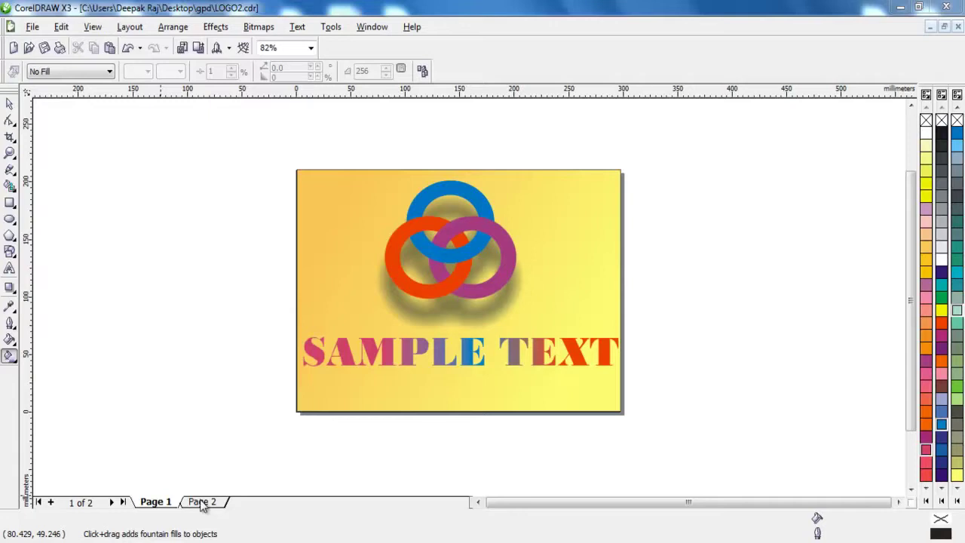
On page 2, draw an ellipse about 147 by 126 mm and add a concentric copy scaled to about 96 by 82 mm
click(201, 502)
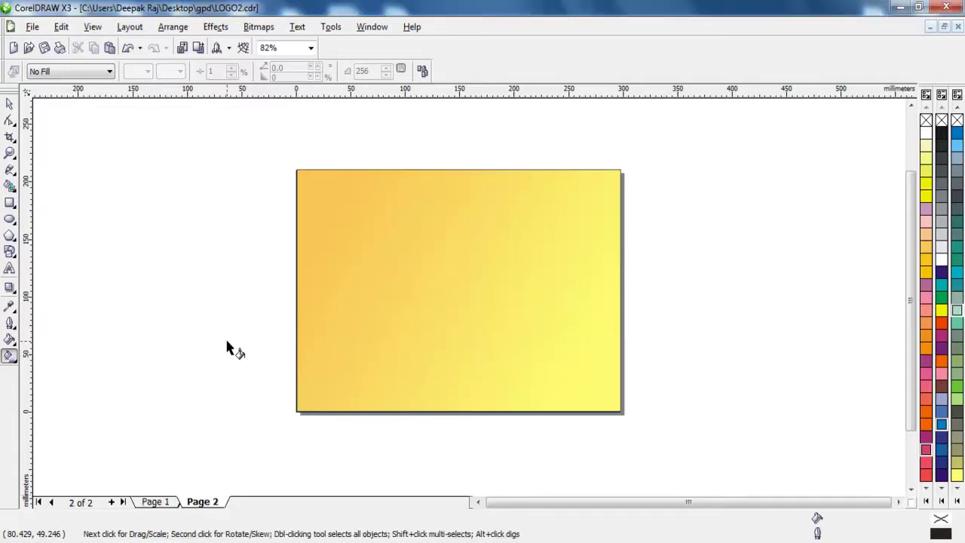
click(9, 219)
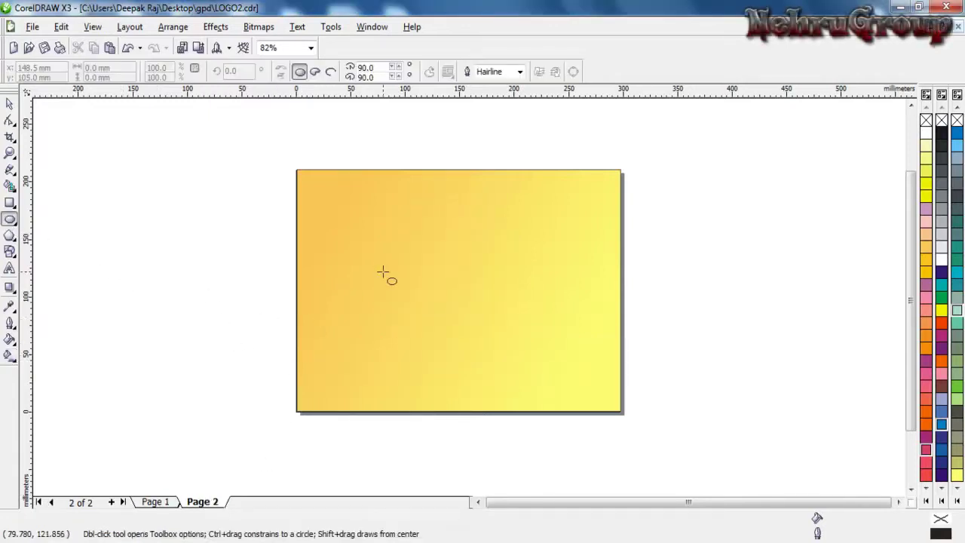
mouse_move(339, 218)
mouse_down()
mouse_move(488, 331)
mouse_move(501, 365)
mouse_up()
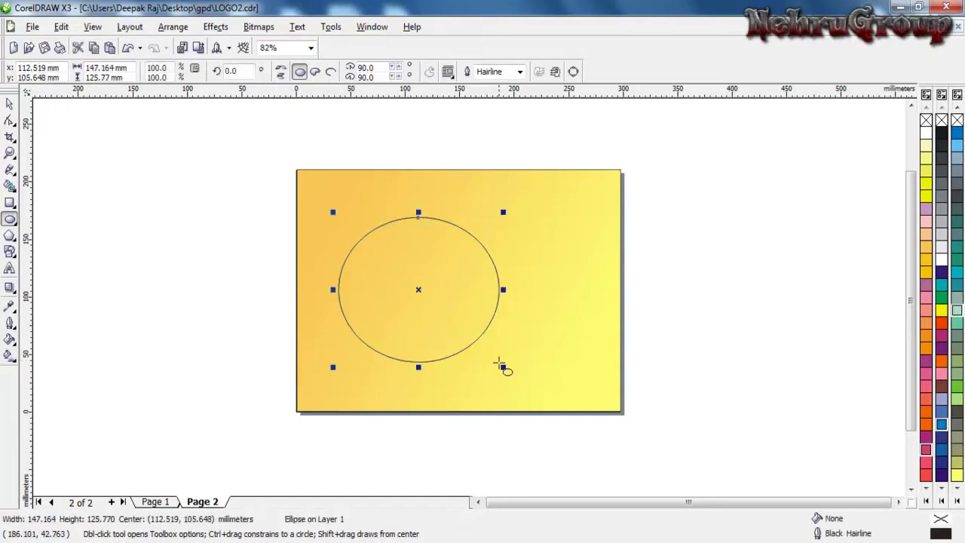
drag(503, 367, 479, 353)
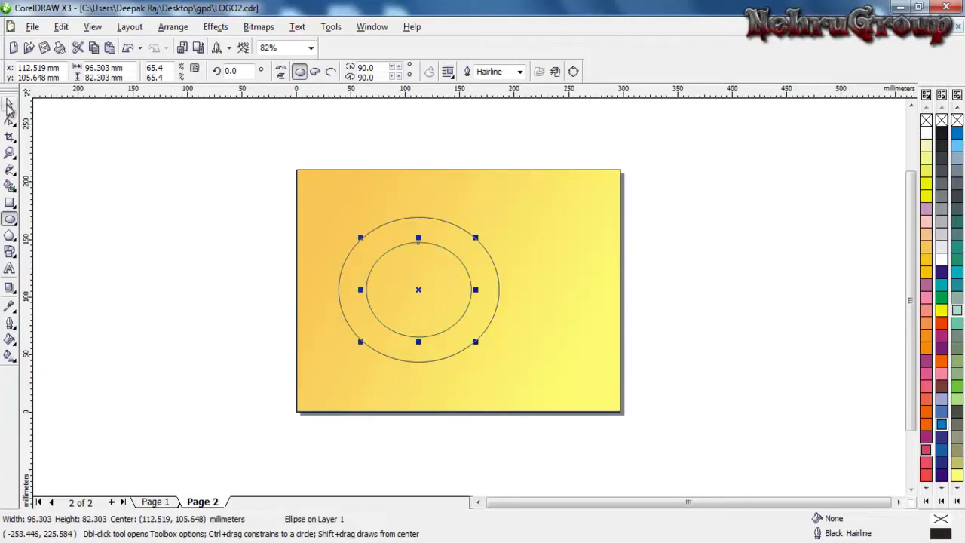
Trim the outer ellipse with the inner one to make a ring, and delete the leftover inner ellipse
click(9, 103)
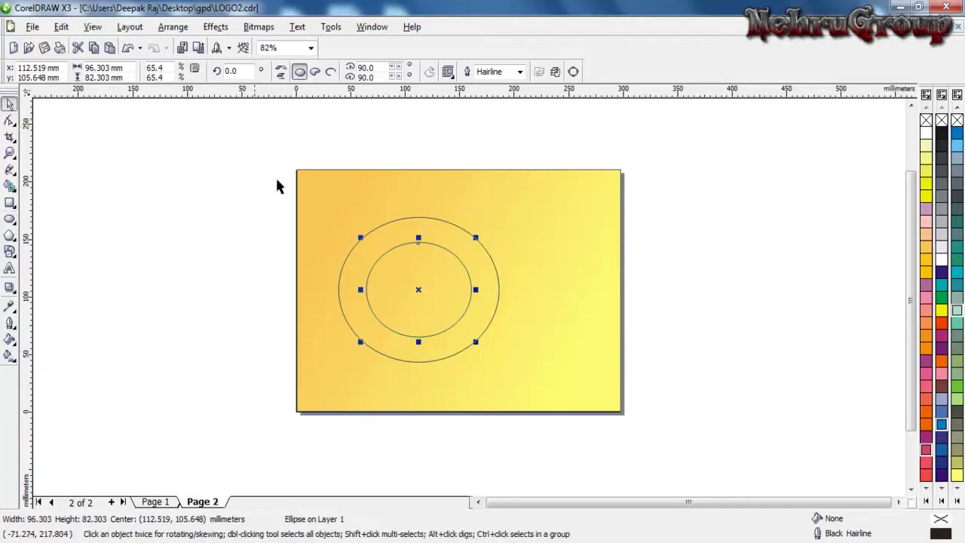
shift+click(420, 218)
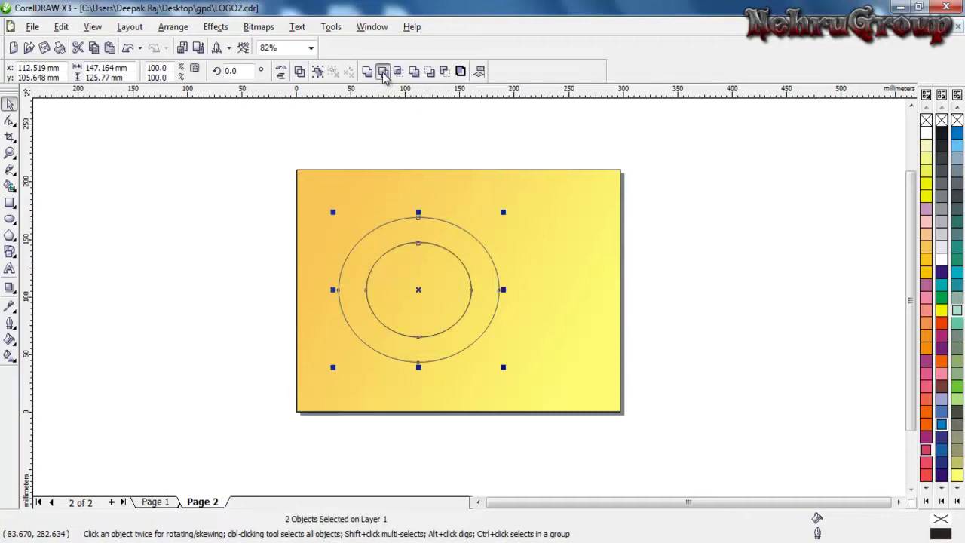
click(385, 76)
drag(447, 288, 166, 287)
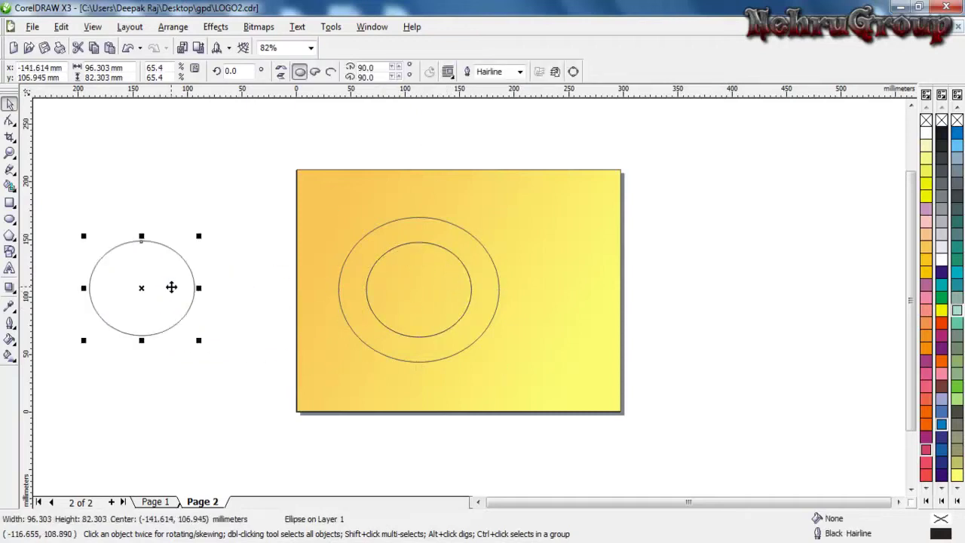
key(Delete)
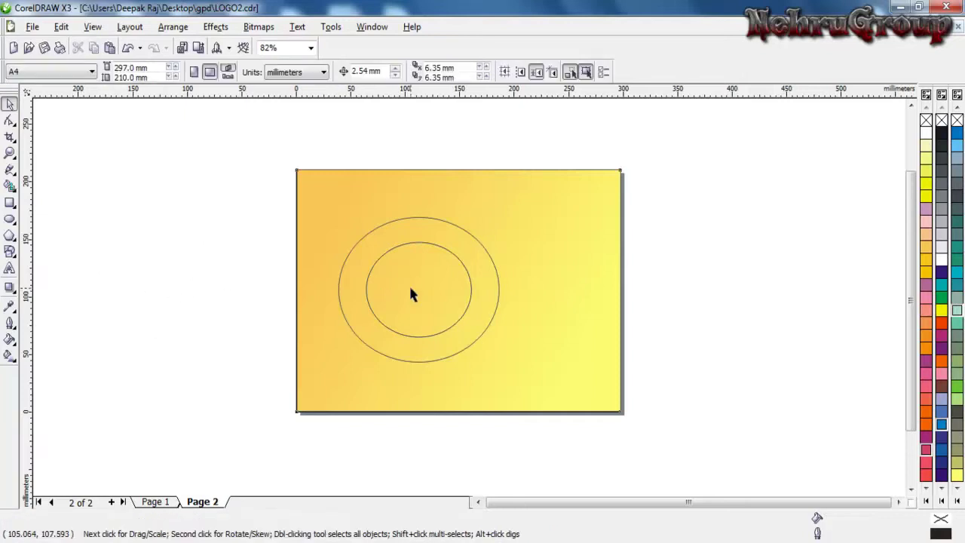
Lock the gradient background rectangle
click(411, 294)
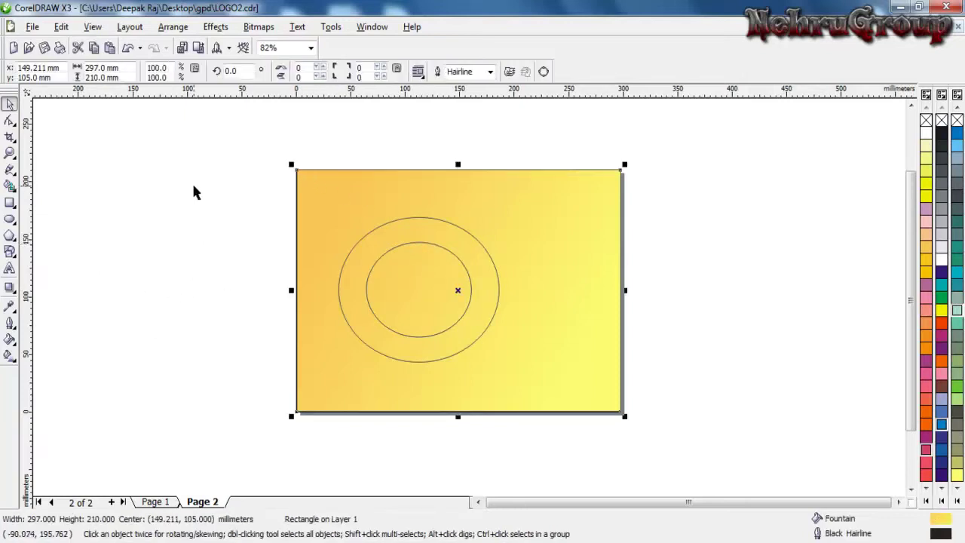
right_click(311, 183)
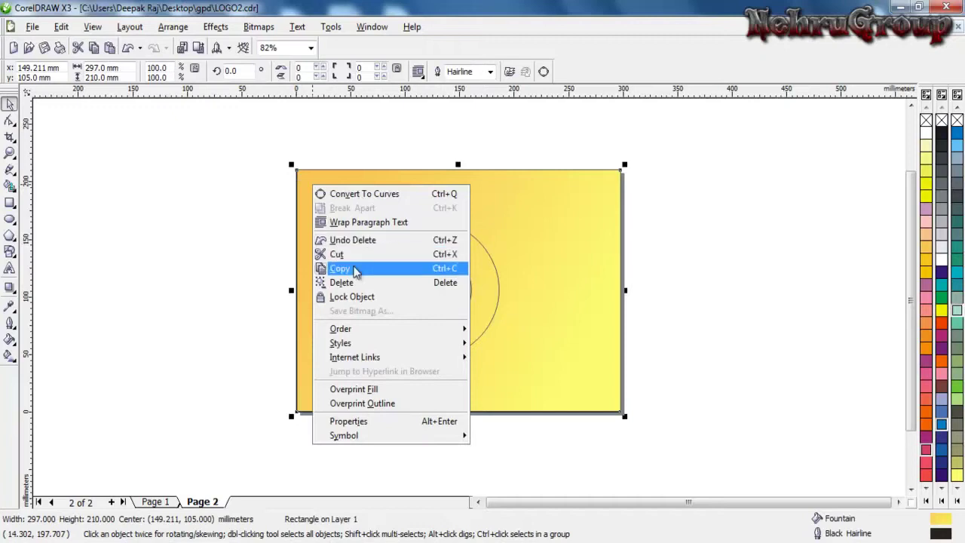
click(348, 296)
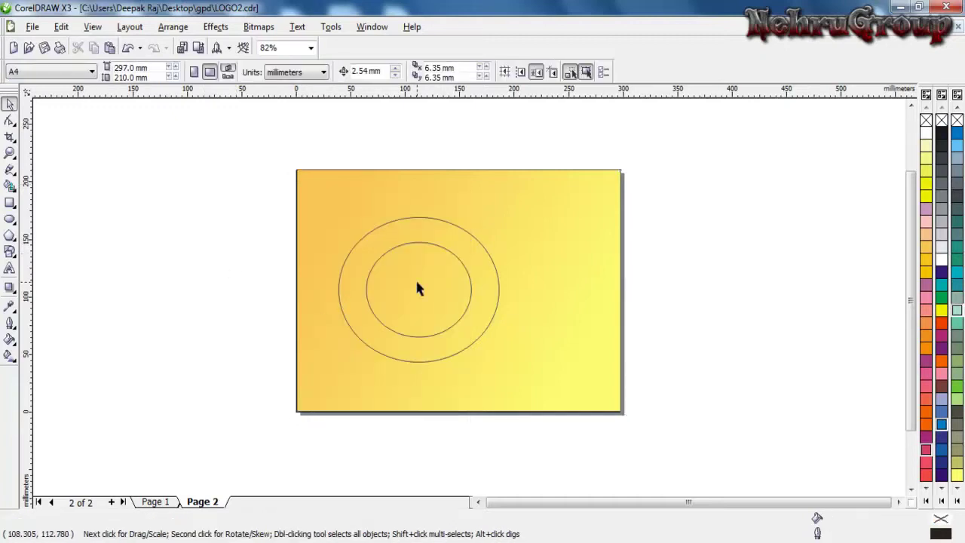
Shift the ring slightly up and left, and place an overlapping copy about 74 mm to its right
drag(419, 241, 400, 236)
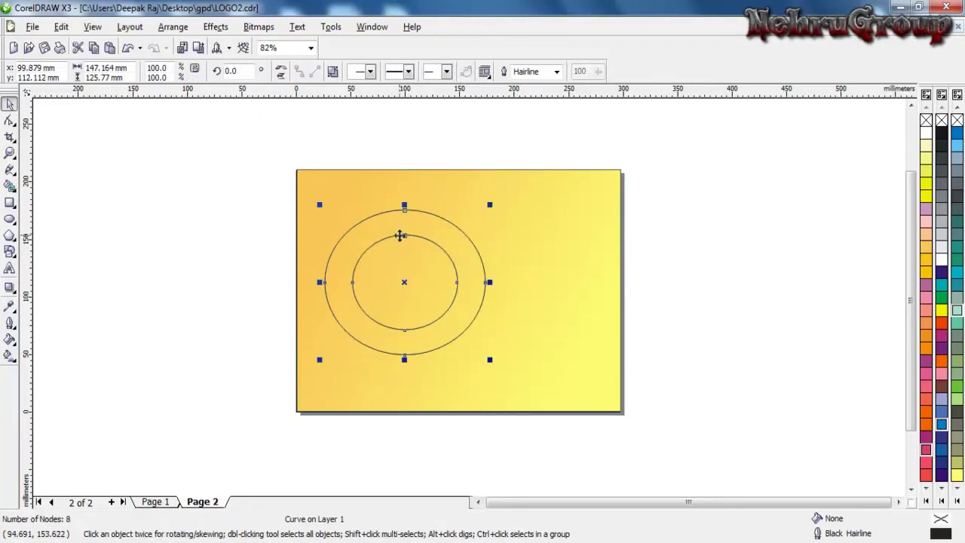
drag(404, 281, 483, 280)
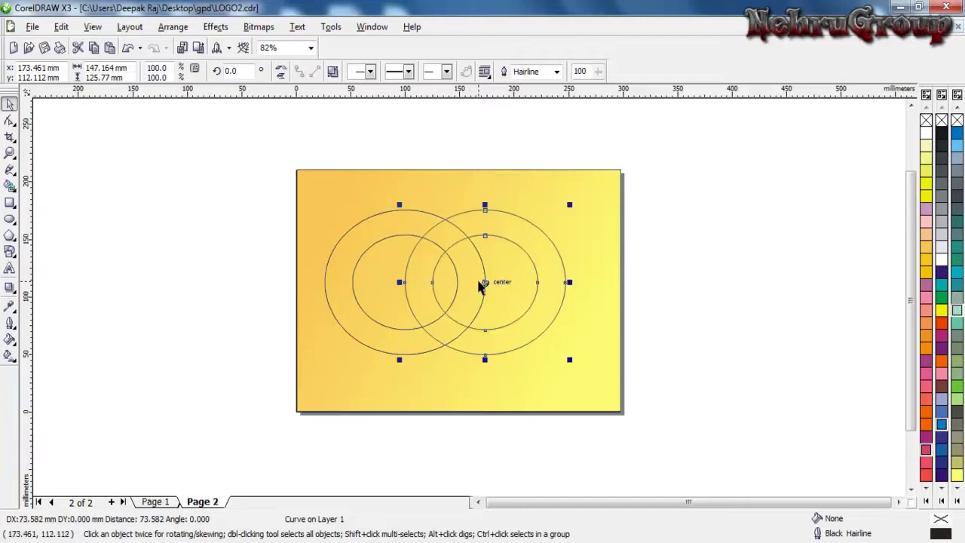
Smart-fill the lower and upper areas where the two rings cross with Desert Blue
click(13, 189)
click(15, 193)
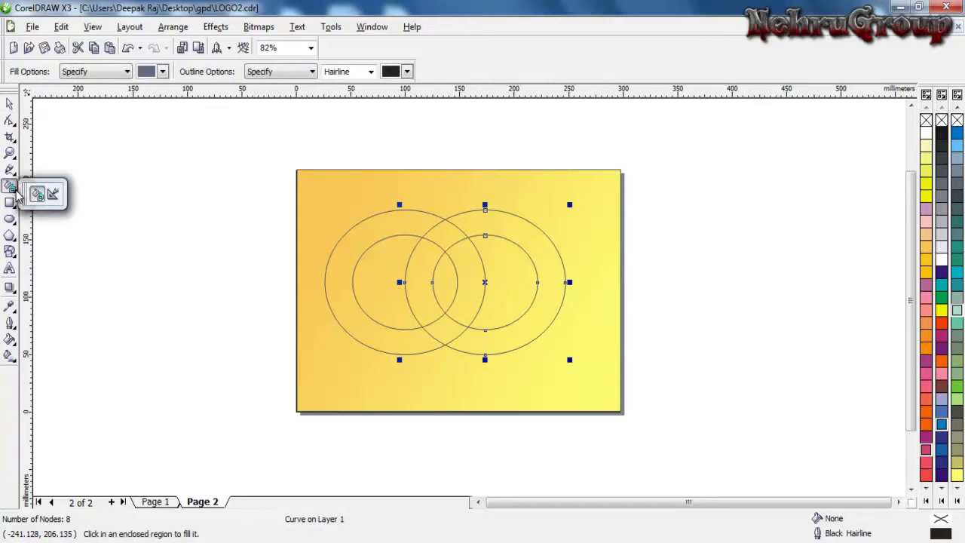
click(13, 190)
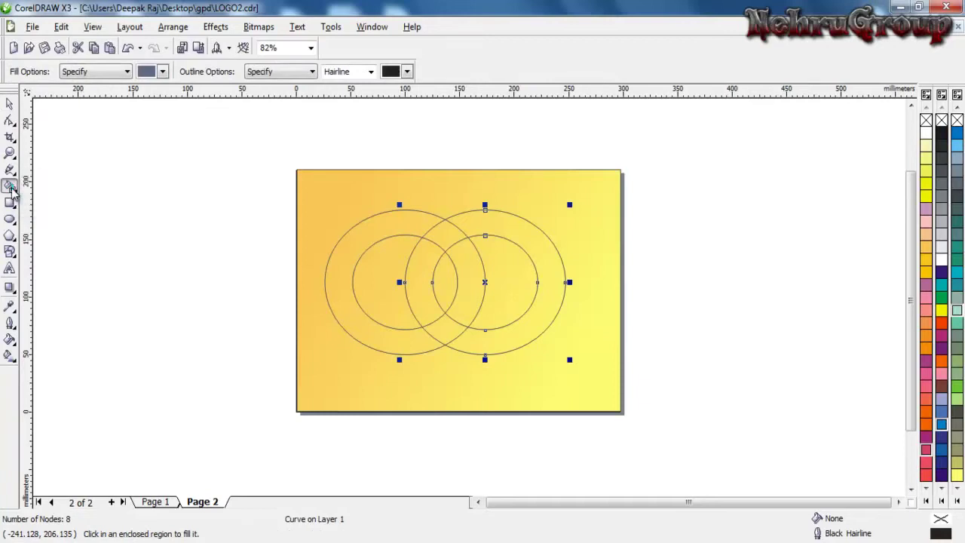
click(439, 327)
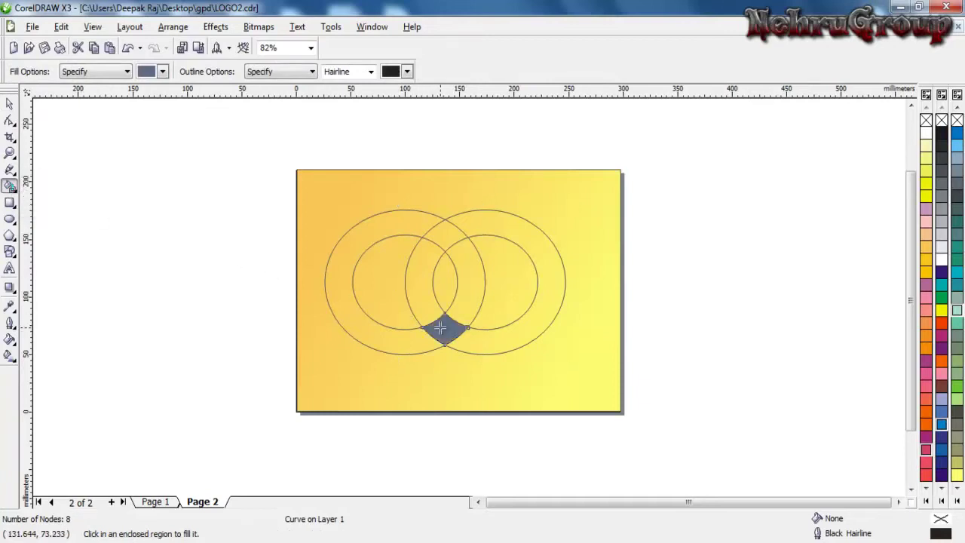
click(446, 232)
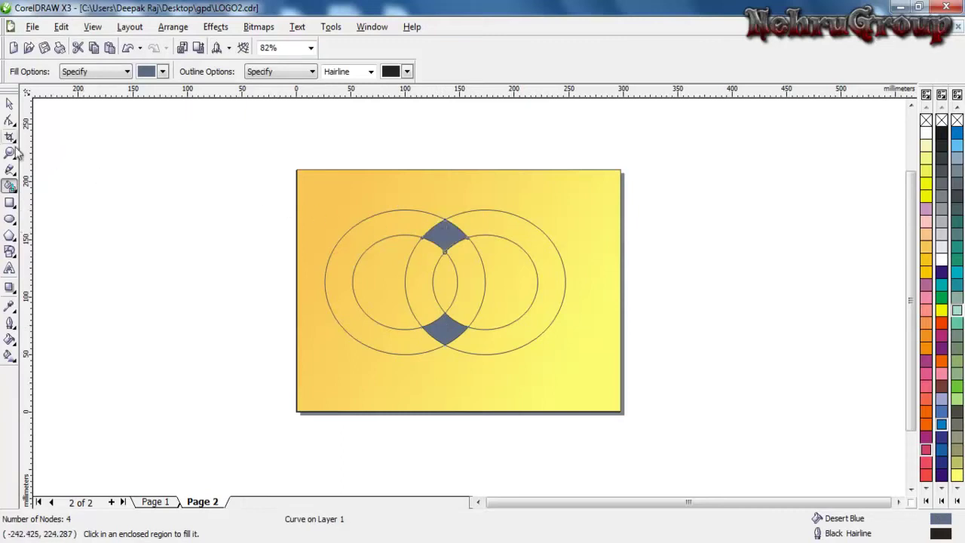
Move both rings together with their filled overlaps down to the lower half of the page
click(9, 104)
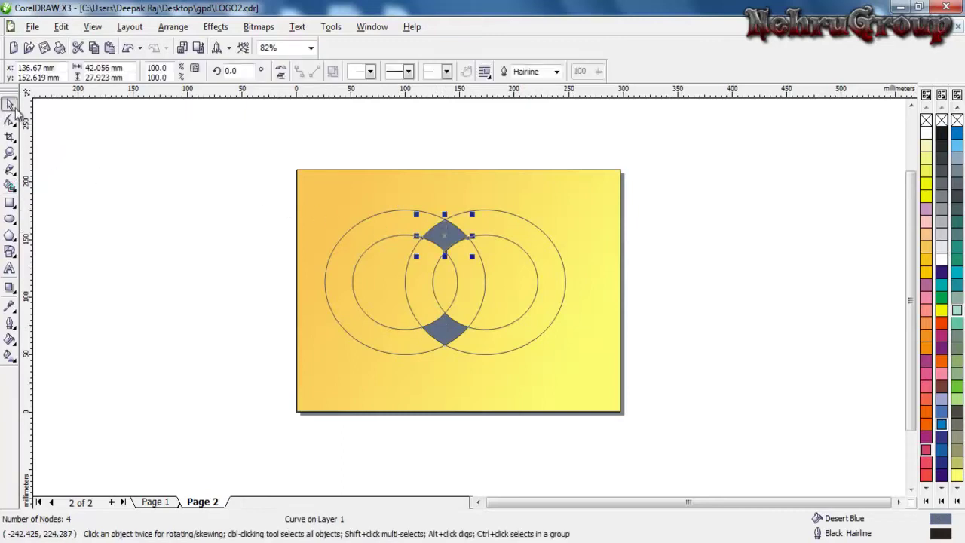
click(511, 293)
drag(306, 183, 601, 381)
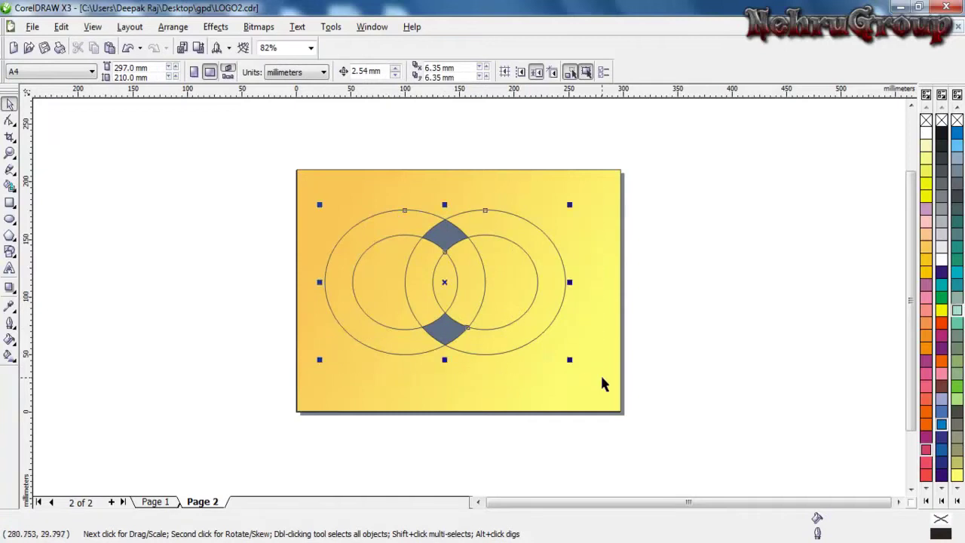
drag(444, 281, 458, 323)
click(544, 341)
click(586, 343)
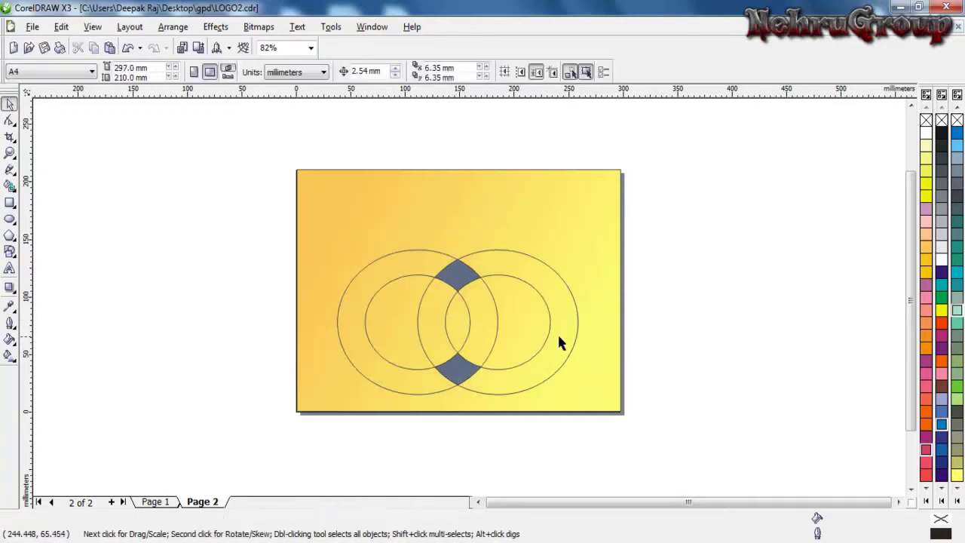
Place a copy of the right ring centred above the pair and smart-fill its two outer crossings with Desert Blue
click(557, 338)
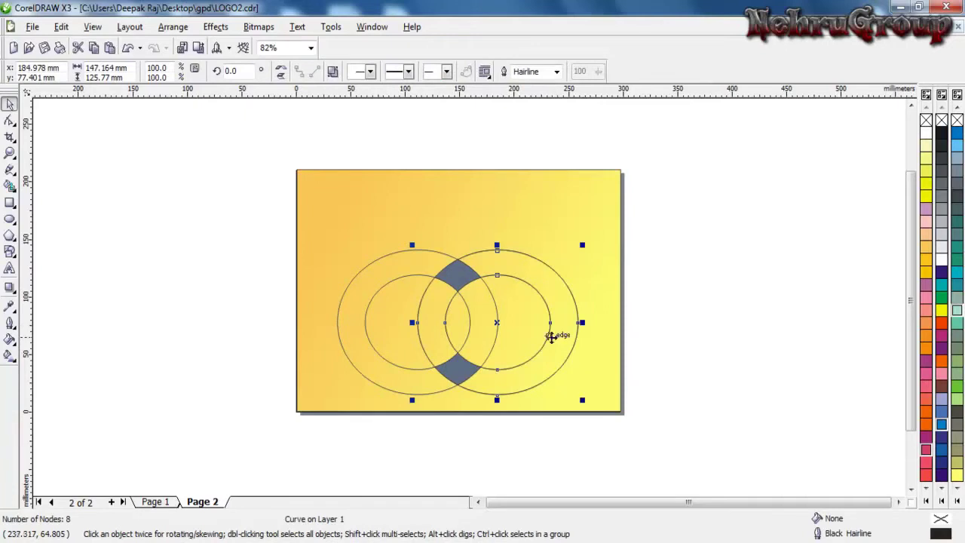
drag(574, 324, 521, 269)
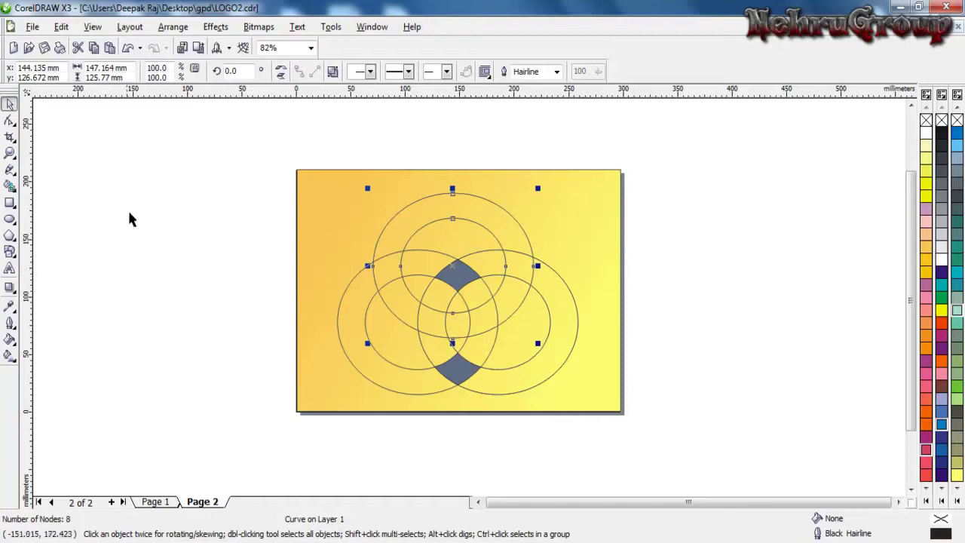
click(10, 184)
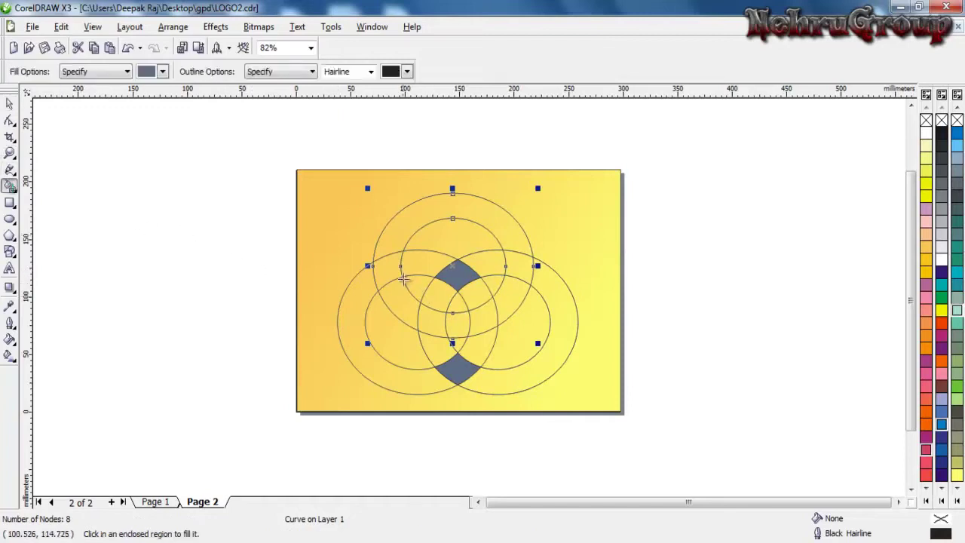
click(387, 270)
click(526, 260)
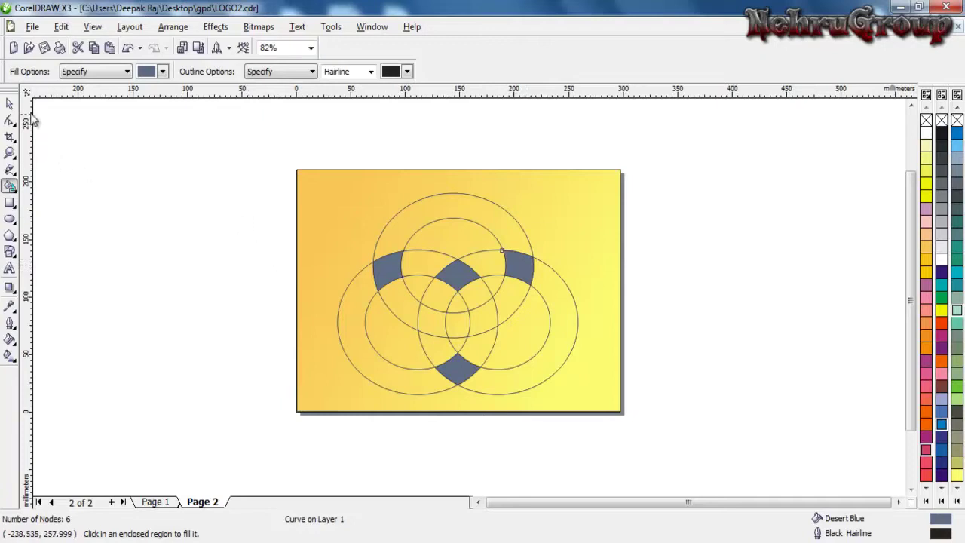
Fill the left ring with pink, the right ring with blue and the upper ring with red
click(10, 105)
click(368, 359)
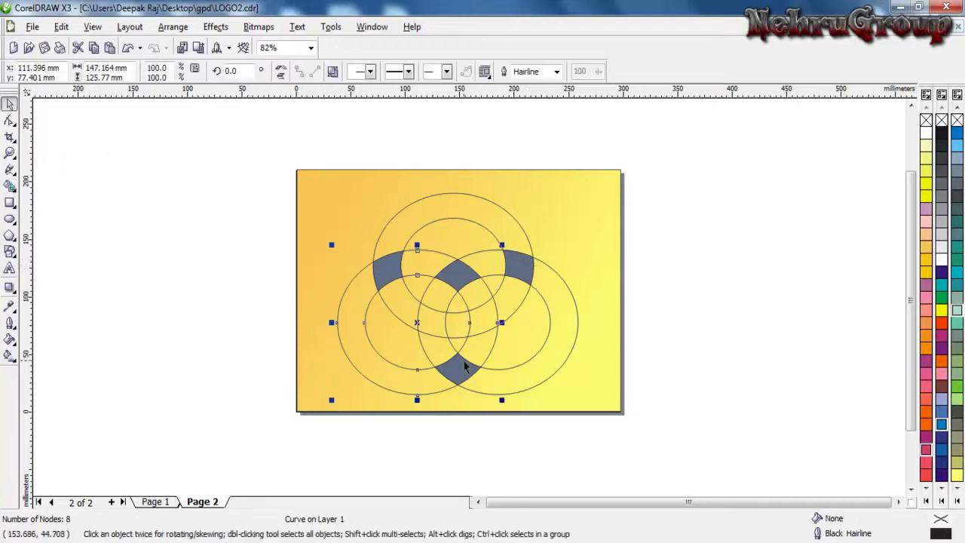
click(926, 450)
click(578, 324)
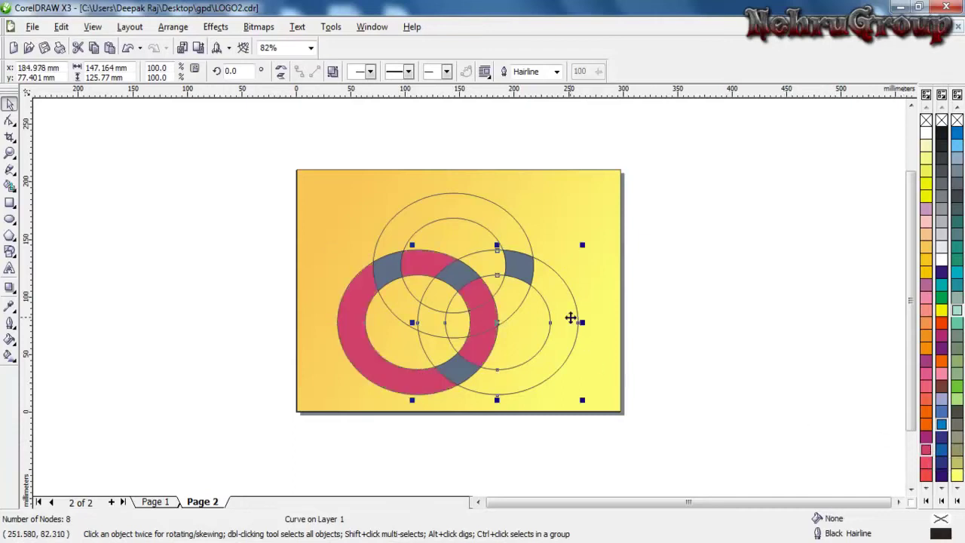
click(941, 420)
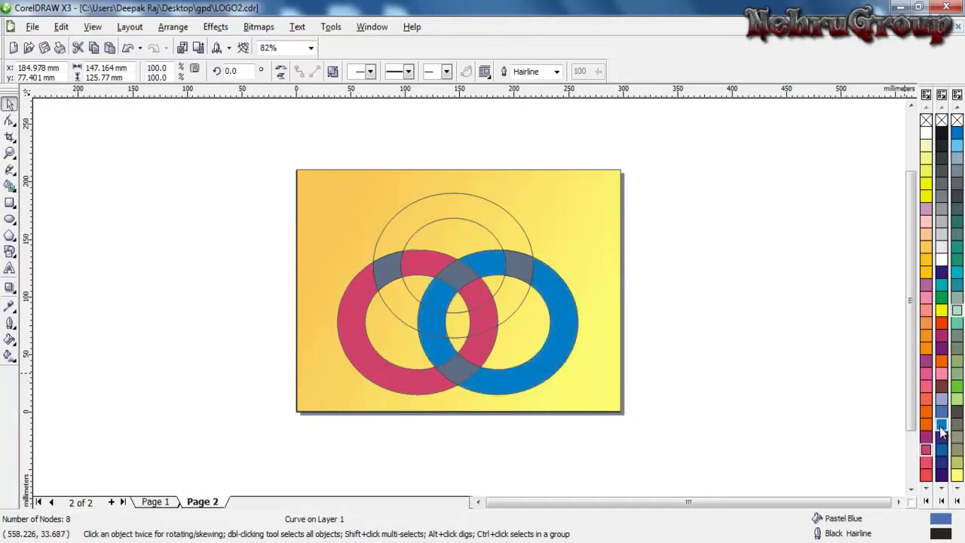
click(941, 424)
click(416, 219)
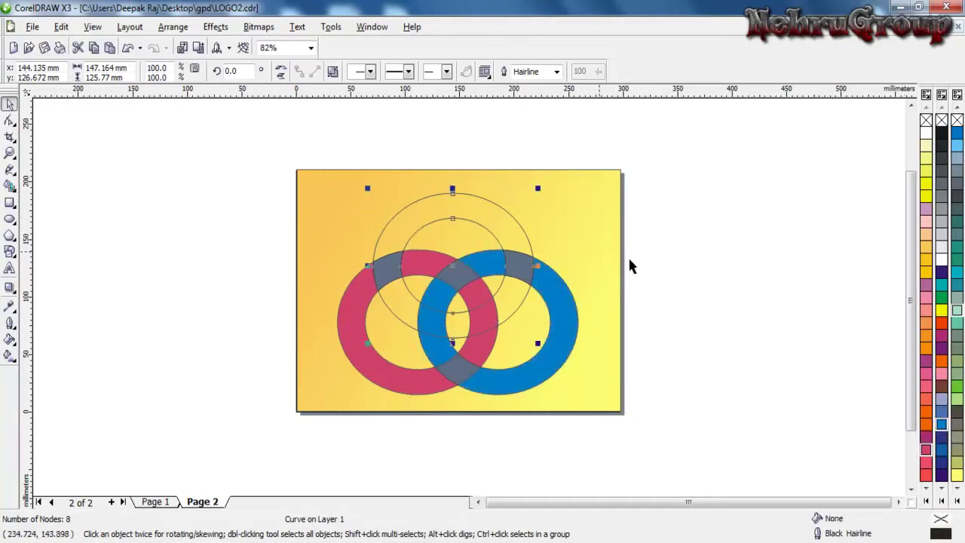
click(941, 325)
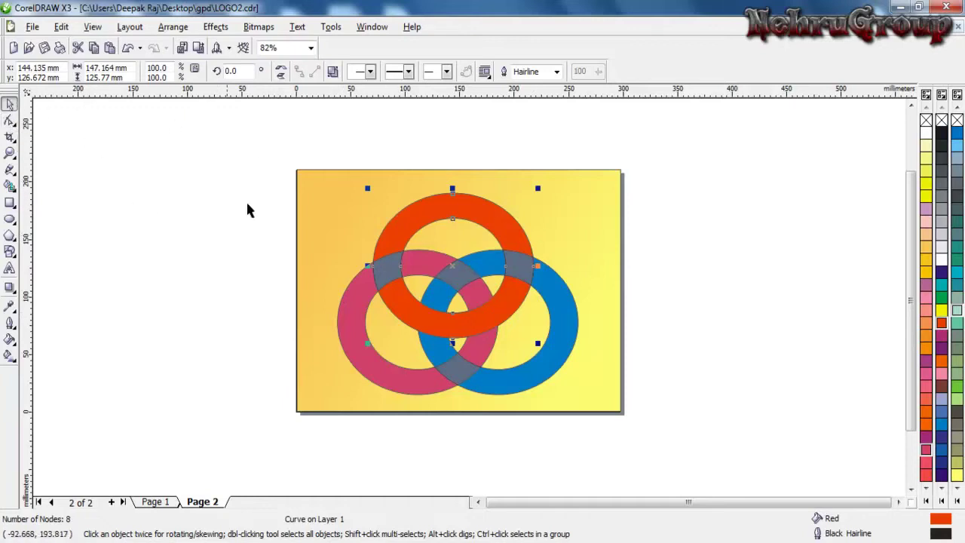
Remove the outlines from all three rings and the four filled overlap pieces
click(303, 181)
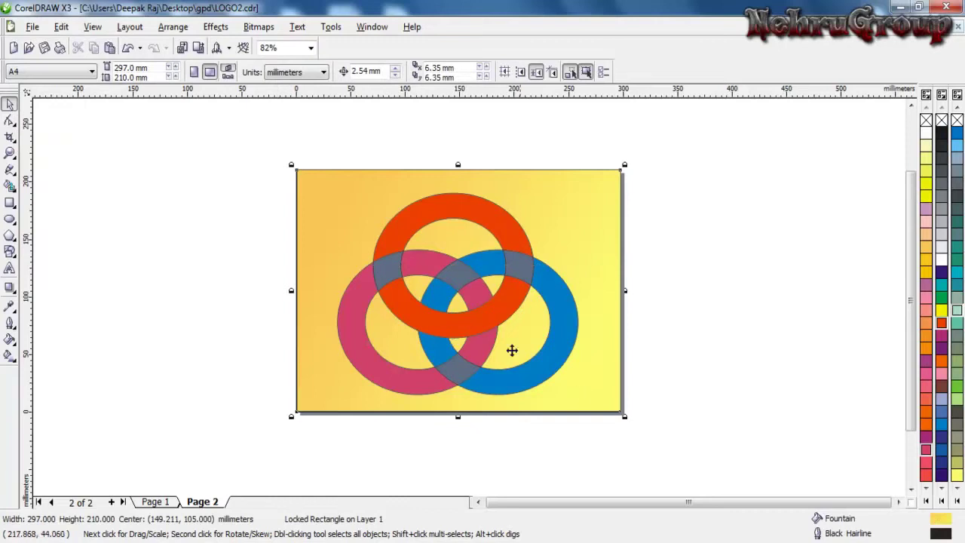
click(260, 205)
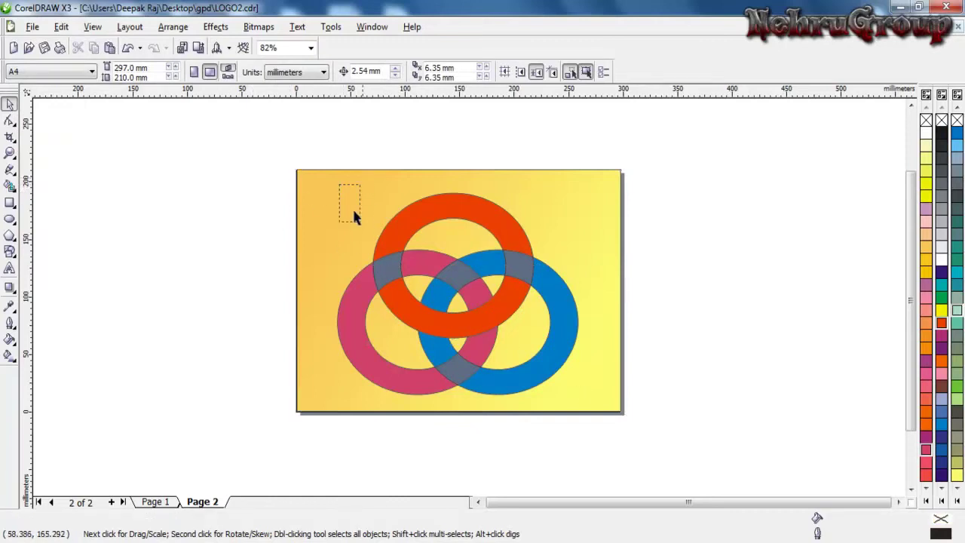
drag(354, 219, 587, 390)
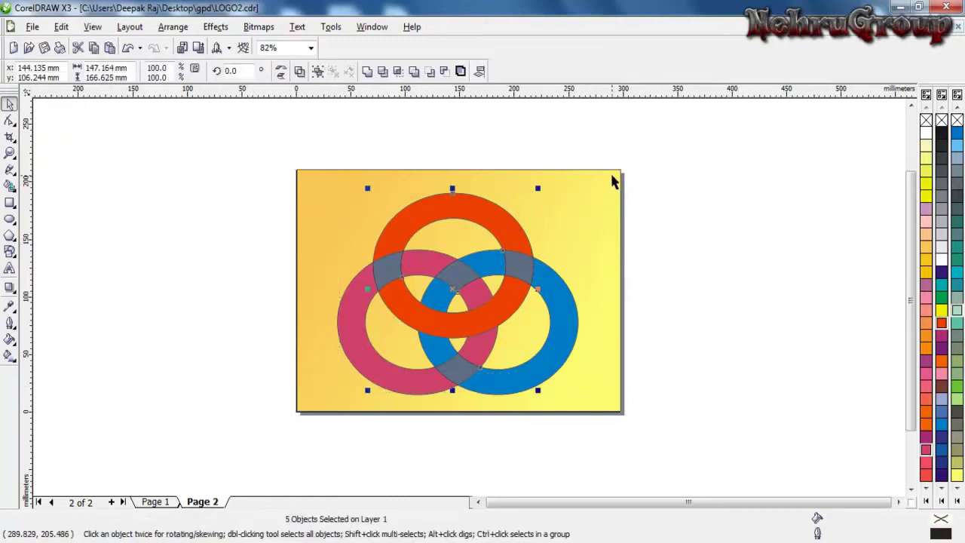
drag(613, 175, 322, 415)
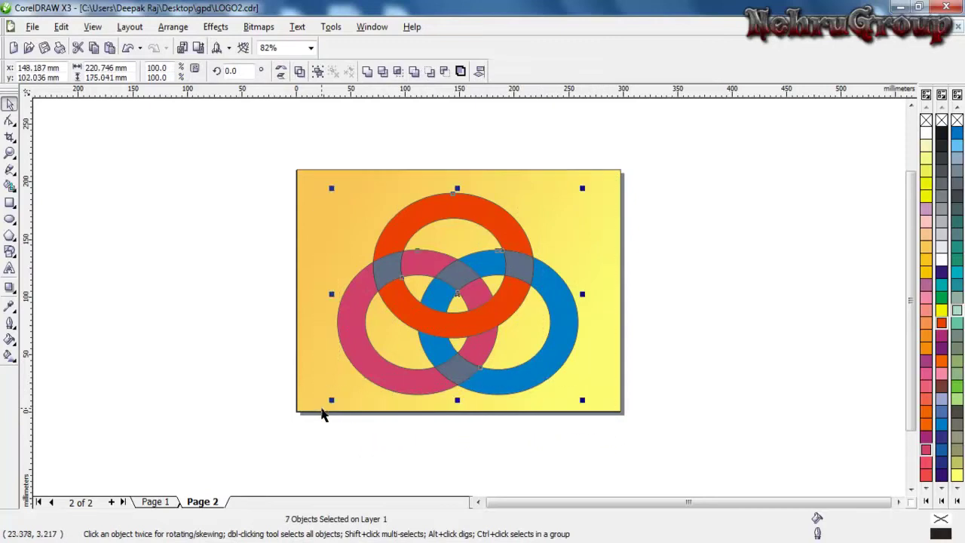
right_click(958, 122)
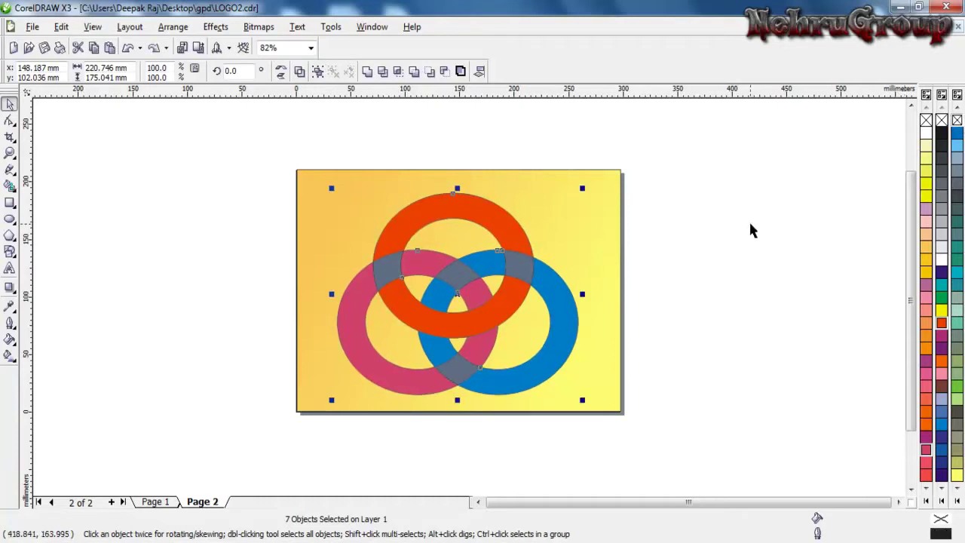
right_click(954, 121)
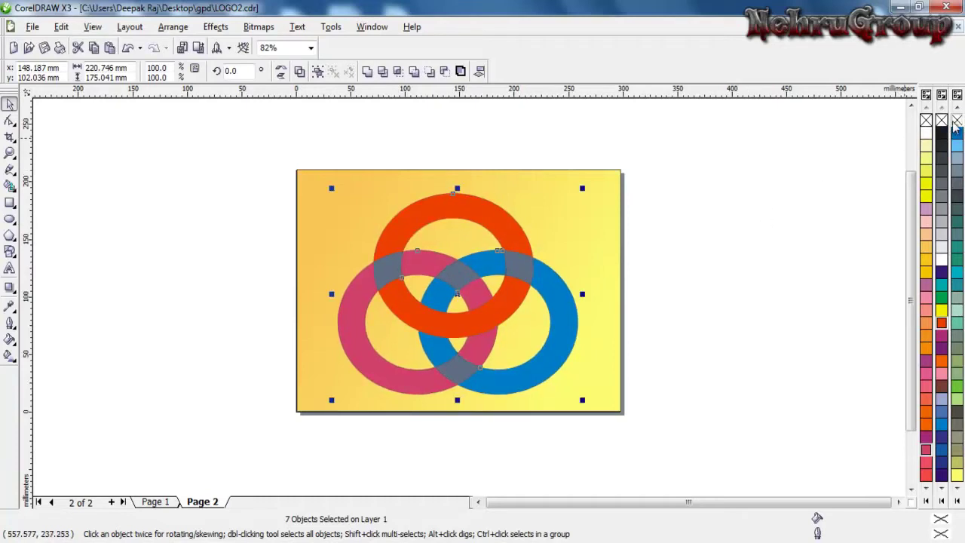
Fill the left outer overlap piece with pink (FF33CC) and the right outer overlap piece with Baby Blue
click(337, 232)
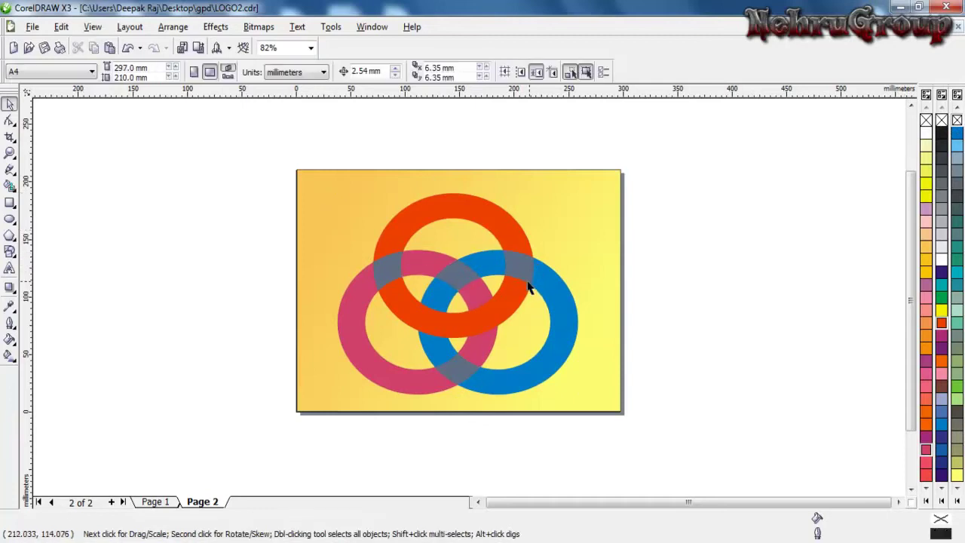
click(390, 274)
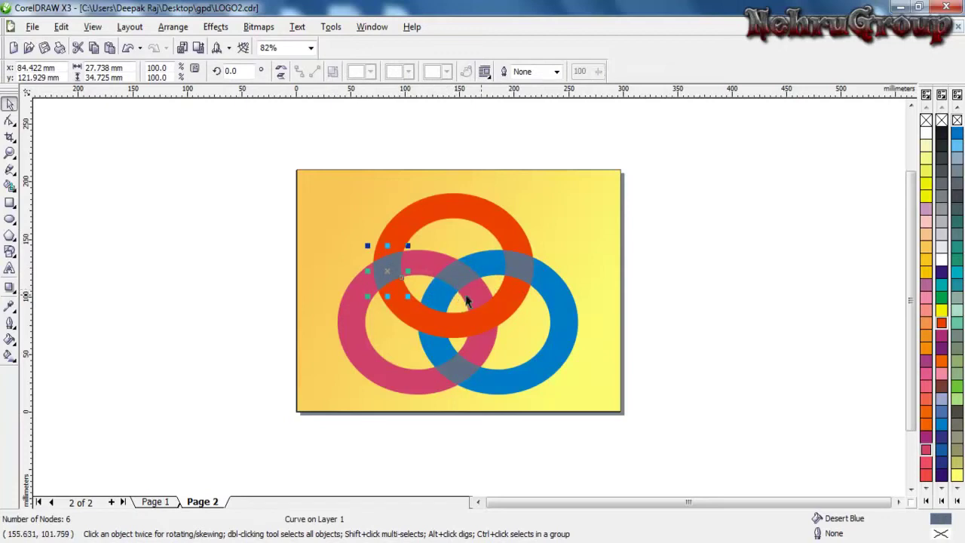
click(926, 450)
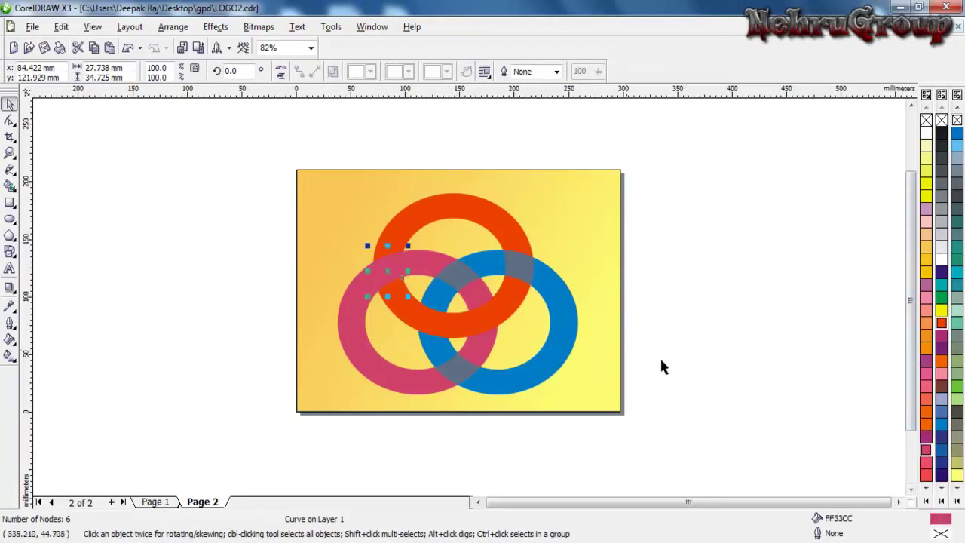
click(520, 273)
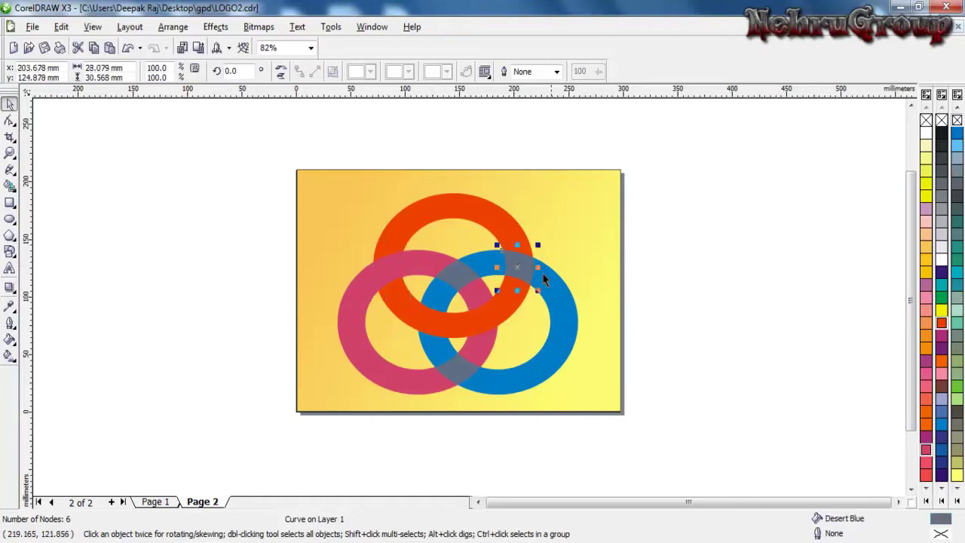
click(942, 426)
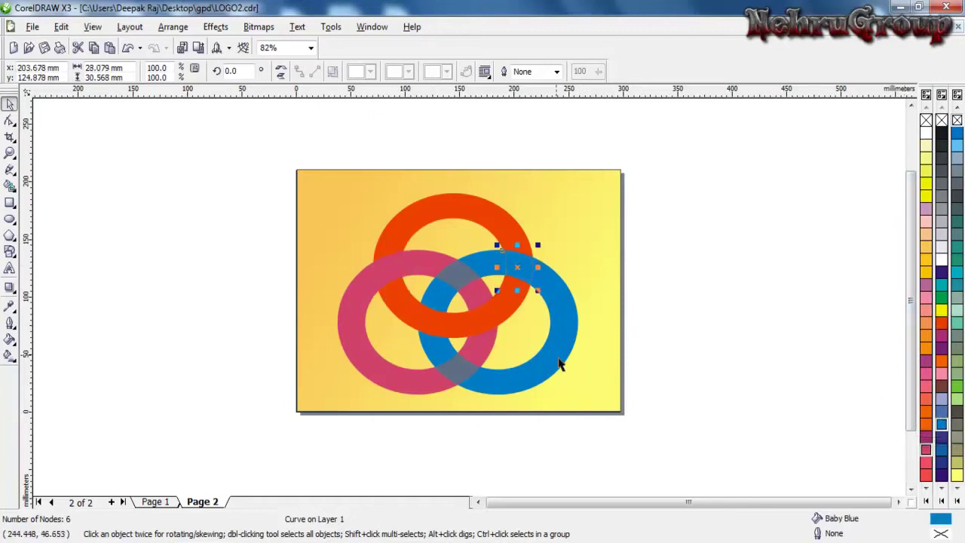
Fill the upper and lower overlap pieces between the pink and blue rings with pink (FF33CC)
click(454, 274)
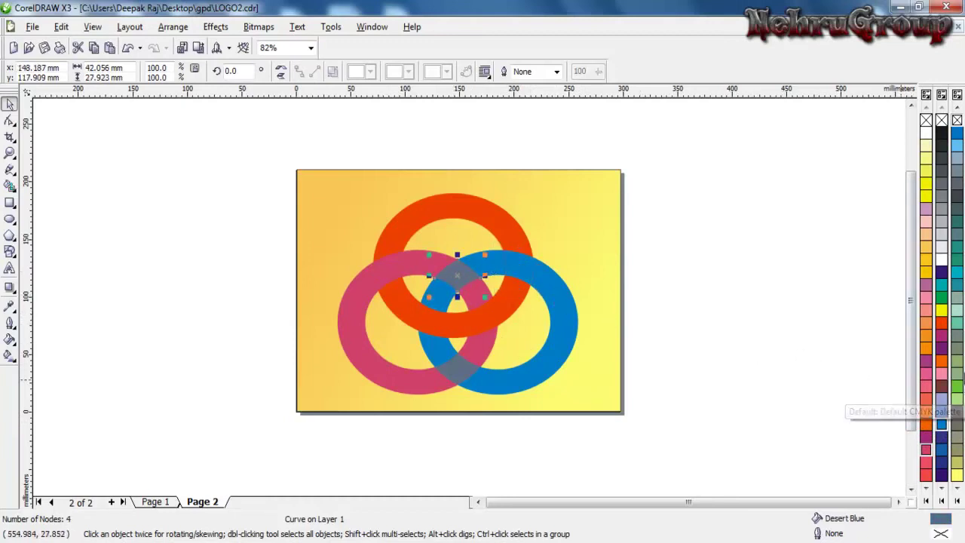
click(926, 450)
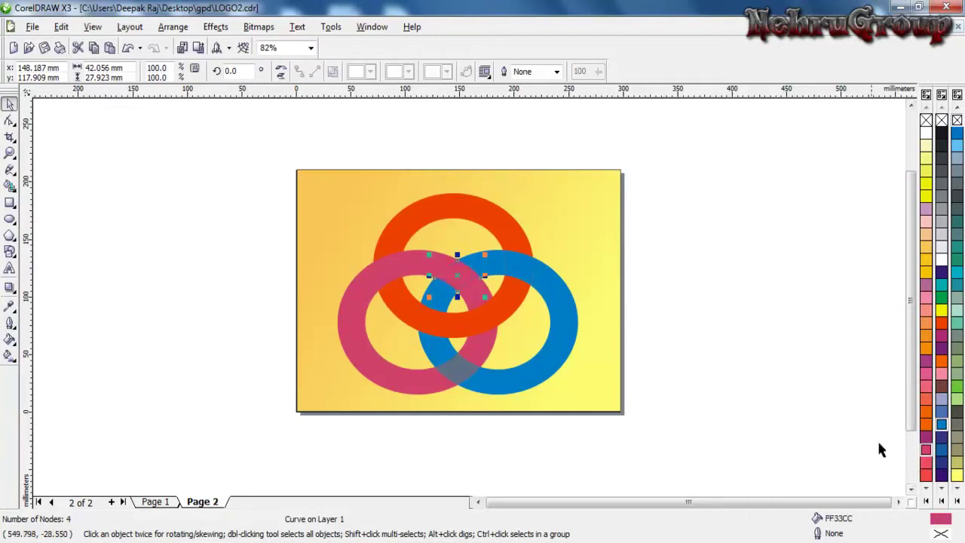
click(455, 373)
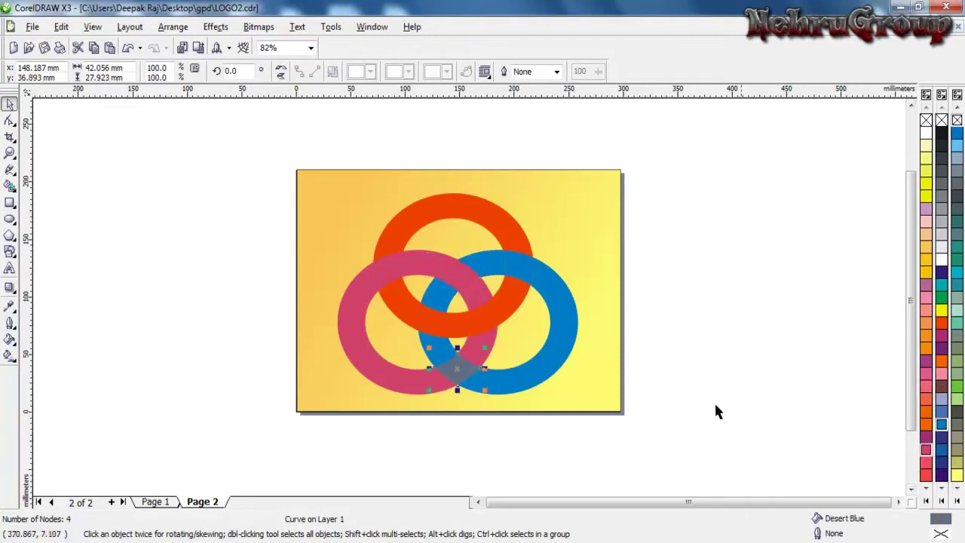
click(926, 451)
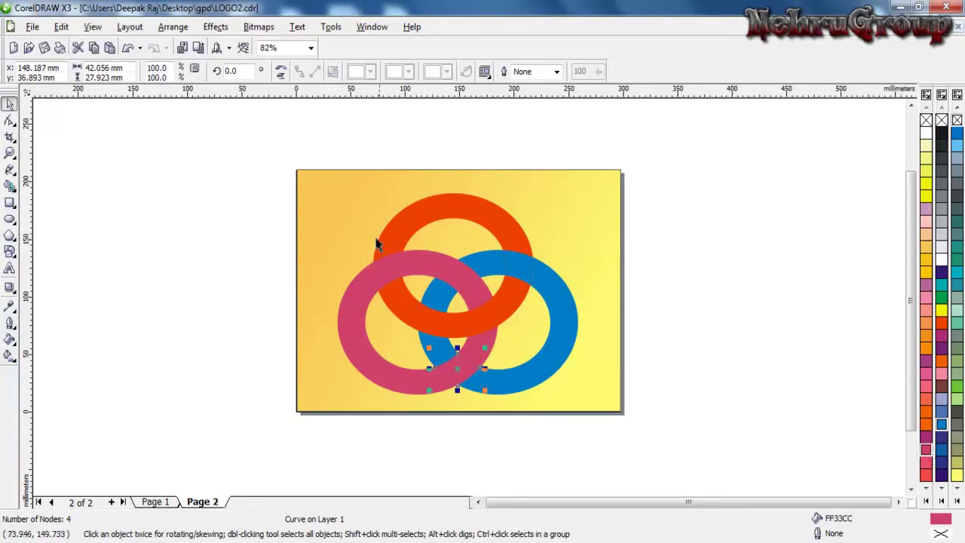
click(409, 274)
click(606, 261)
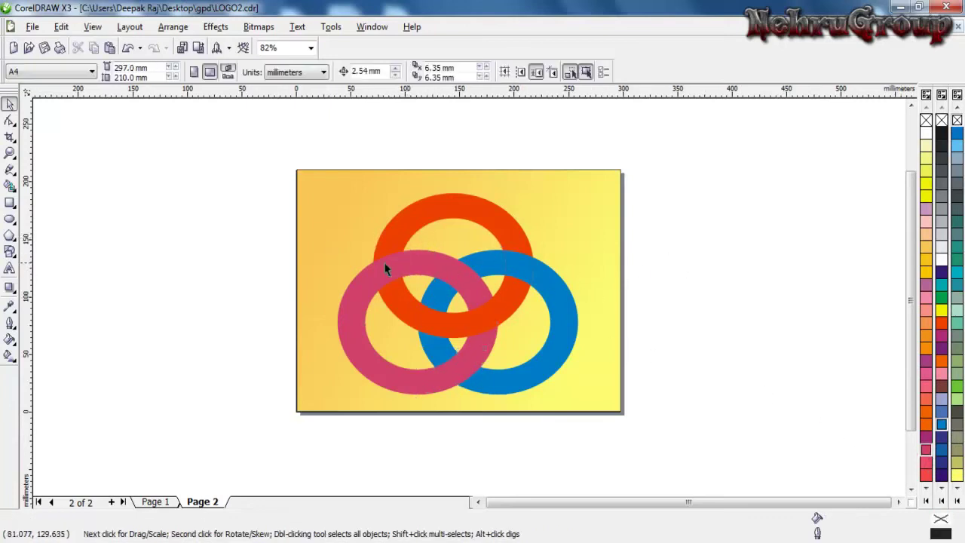
Reshape the curved upper-left edge of the pink piece at the upper crossing of the pink and blue rings
click(10, 152)
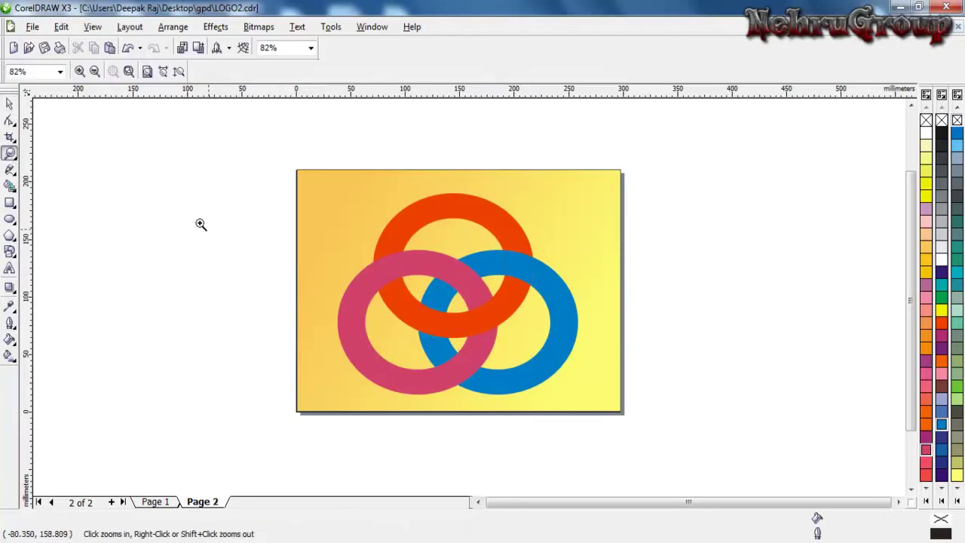
drag(359, 240, 556, 394)
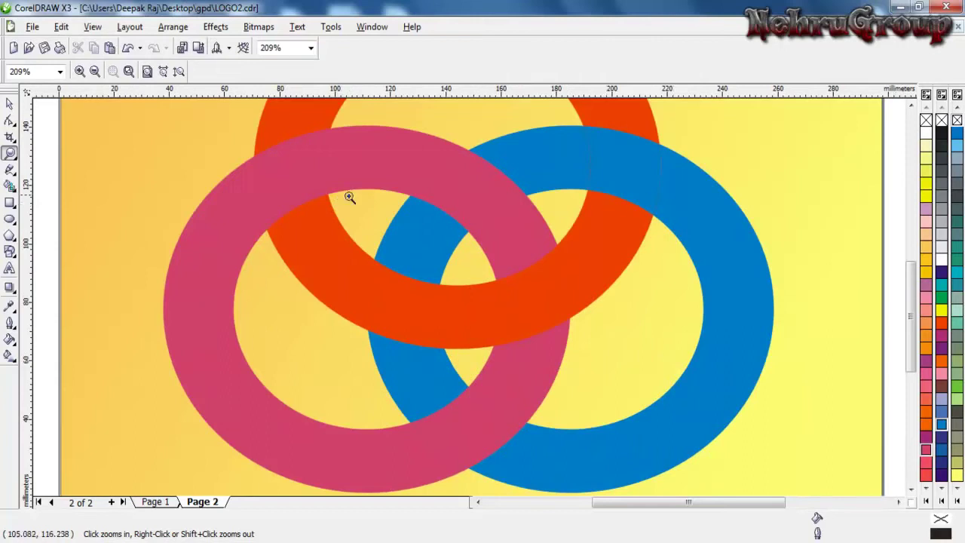
click(10, 122)
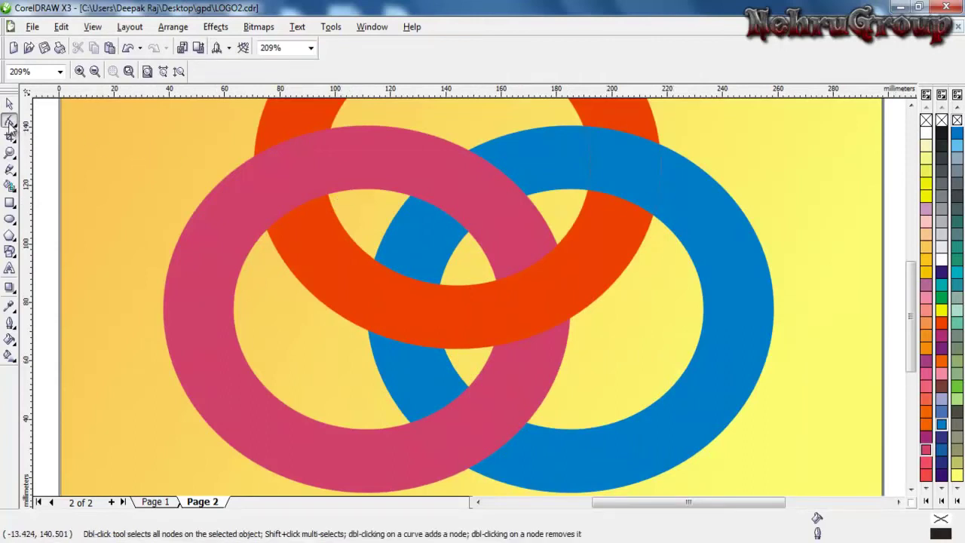
click(485, 216)
drag(486, 217, 436, 163)
click(444, 167)
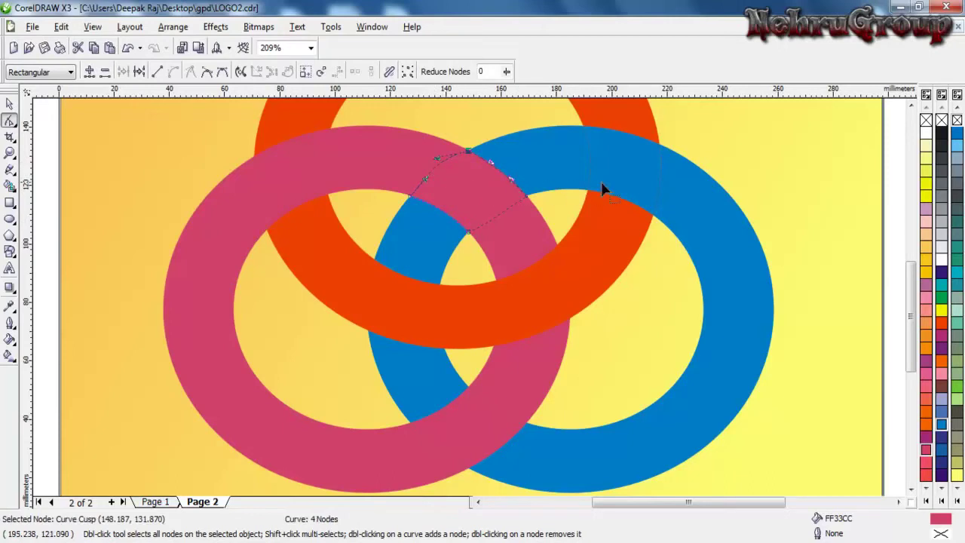
Convert the curved side segments of the blue piece over the red ring to lines and pull its right edge outward into the blue ring
click(660, 176)
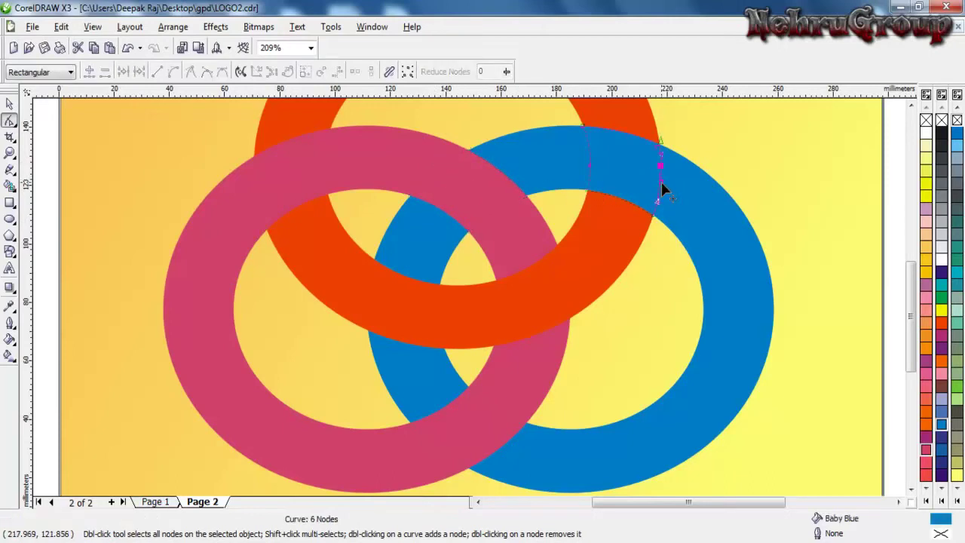
mouse_move(660, 181)
mouse_down()
mouse_move(669, 182)
mouse_move(659, 190)
mouse_up()
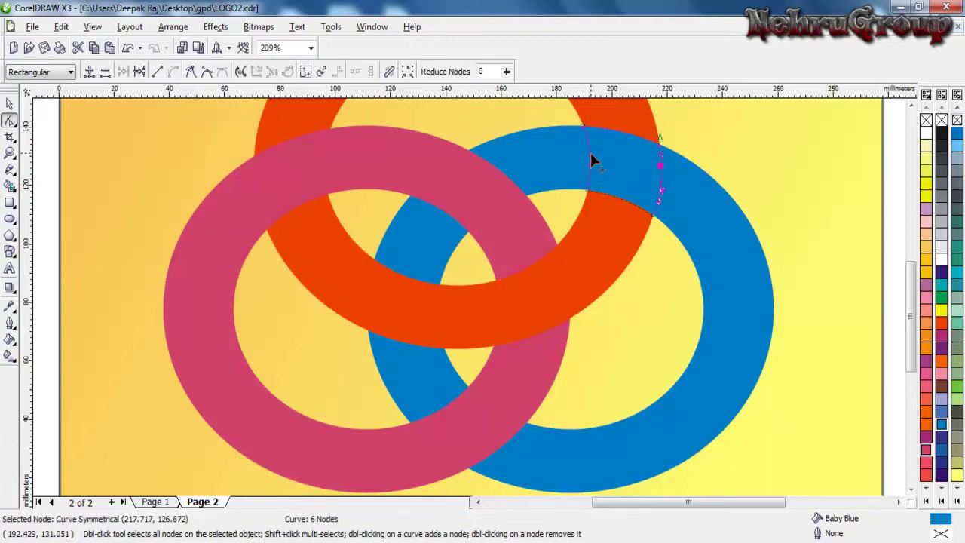
drag(590, 153, 585, 158)
click(156, 71)
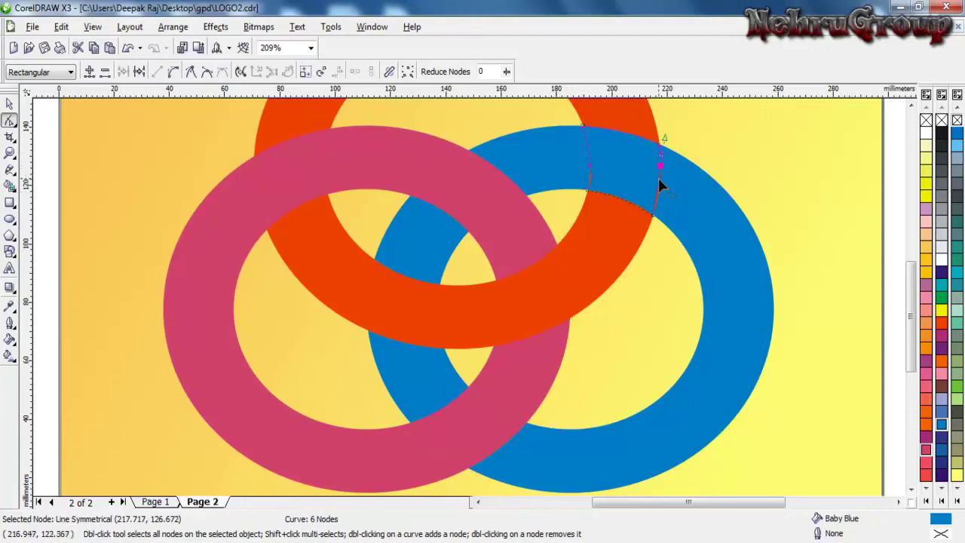
drag(658, 181, 668, 186)
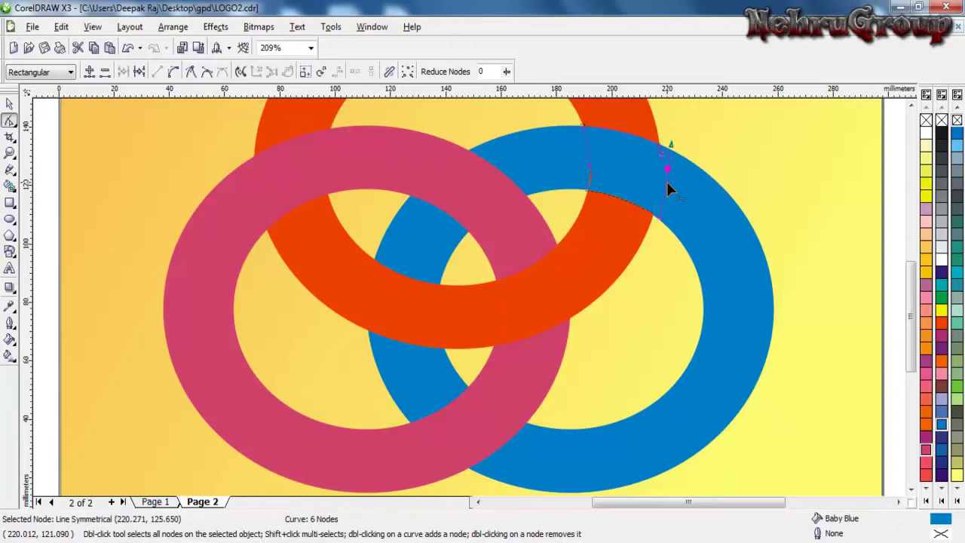
Pull the left edge of the blue overlap piece slightly outward into the blue ring
click(590, 154)
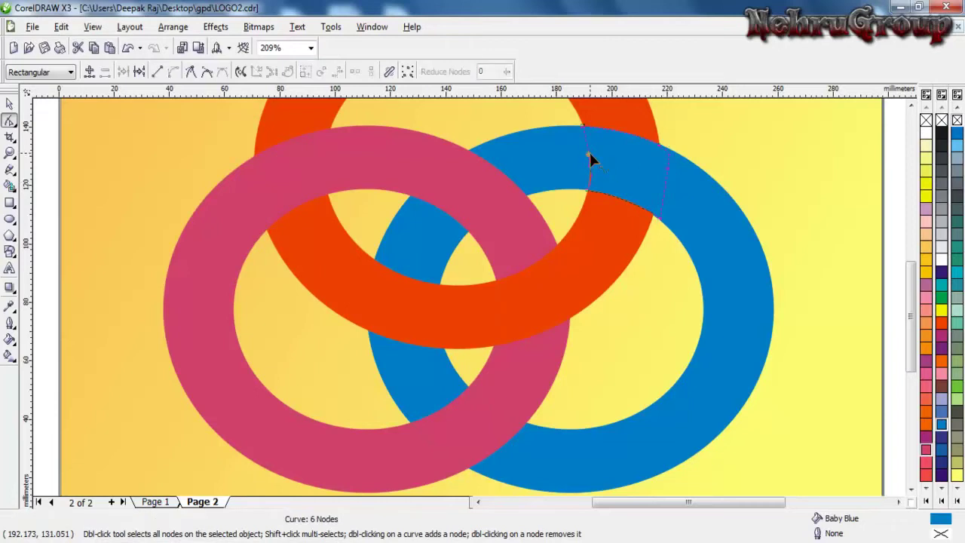
mouse_move(586, 145)
mouse_down()
mouse_move(577, 144)
mouse_move(586, 144)
mouse_up()
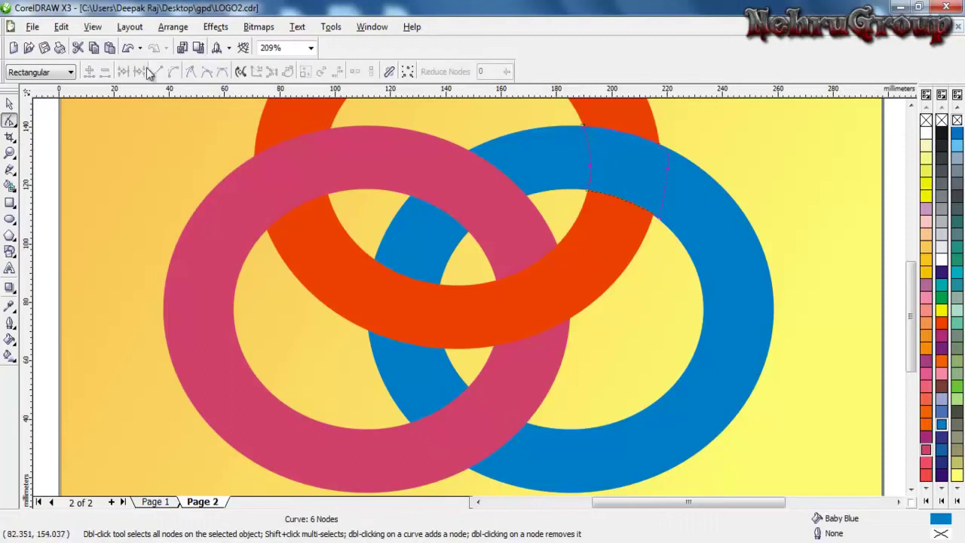
click(589, 164)
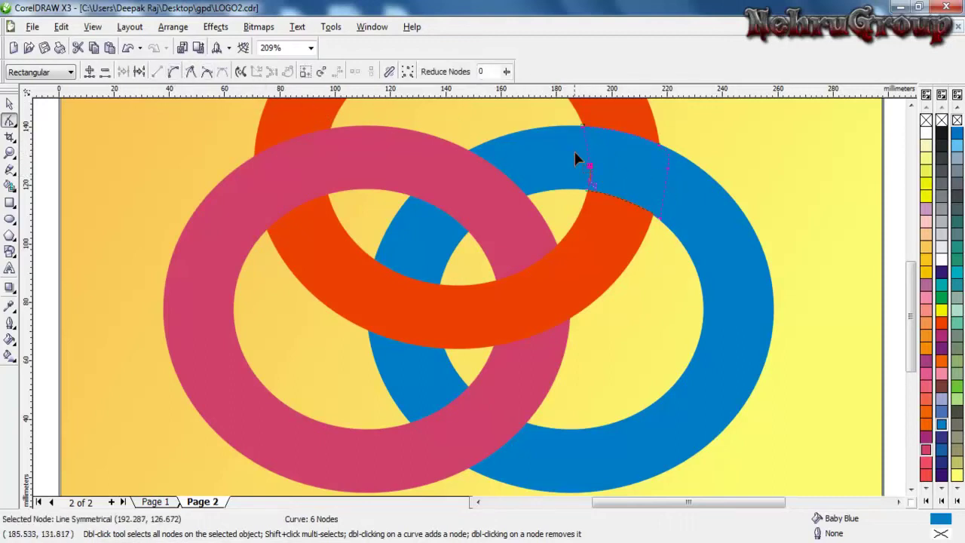
drag(588, 156, 585, 157)
click(10, 152)
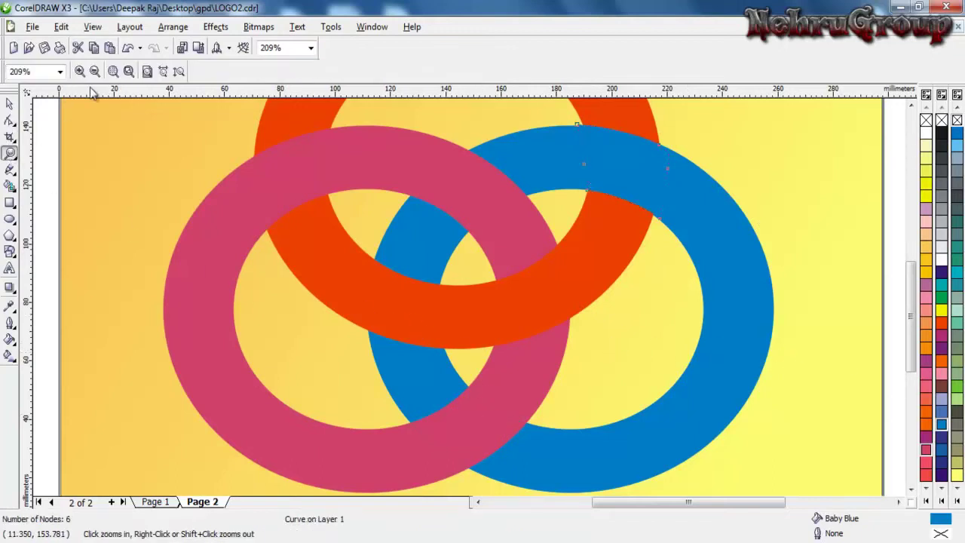
click(79, 71)
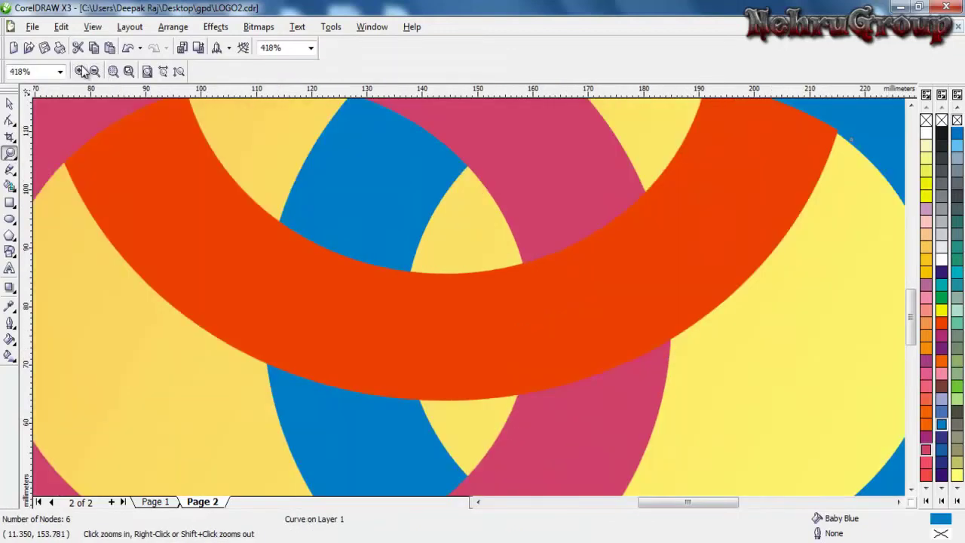
click(94, 71)
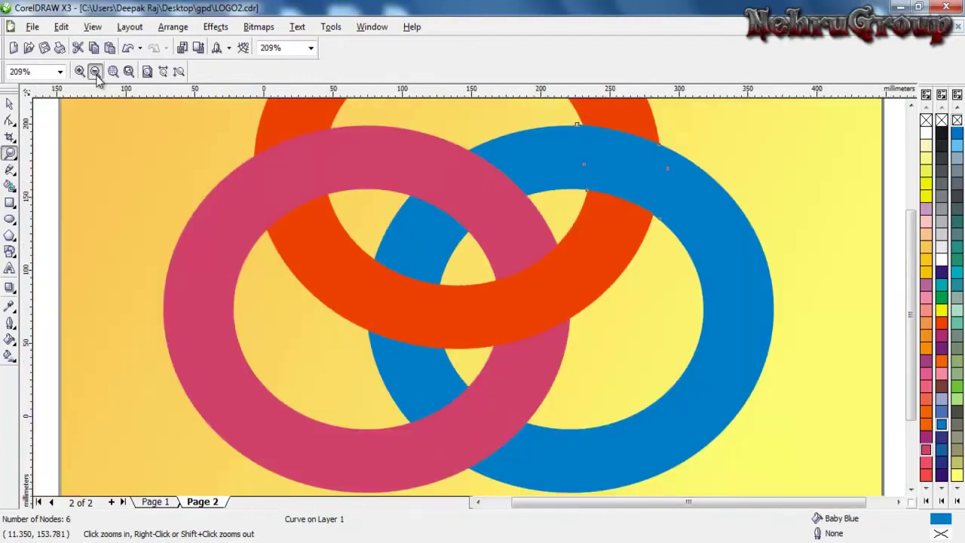
click(95, 72)
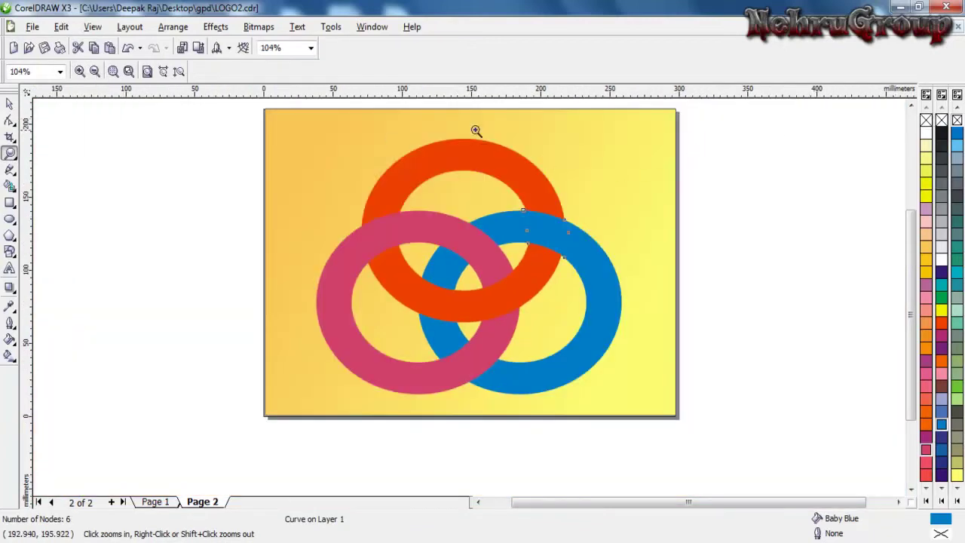
click(10, 104)
click(710, 224)
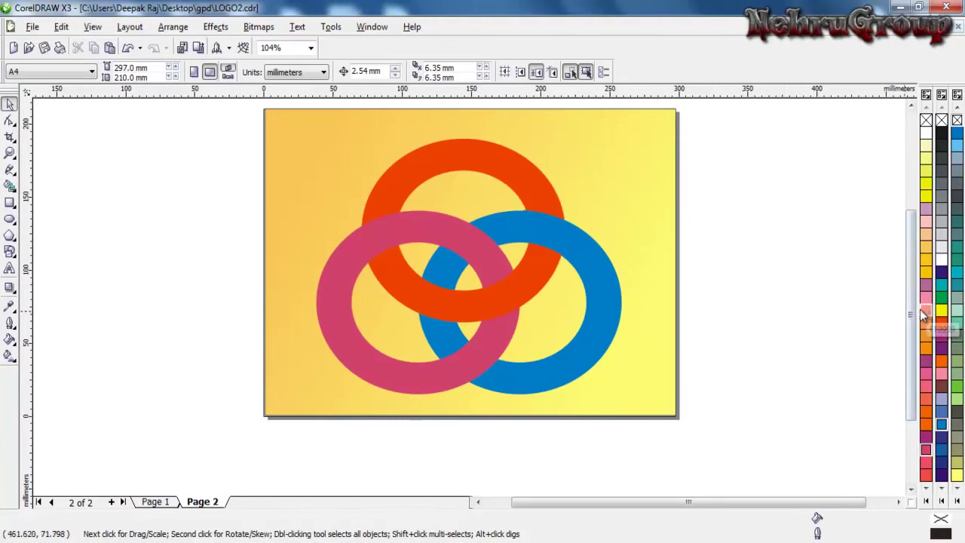
Scale all three rings with their overlap pieces down to about 110.5 × 87.7 mm and move them up to just above the page's middle
drag(911, 314, 911, 294)
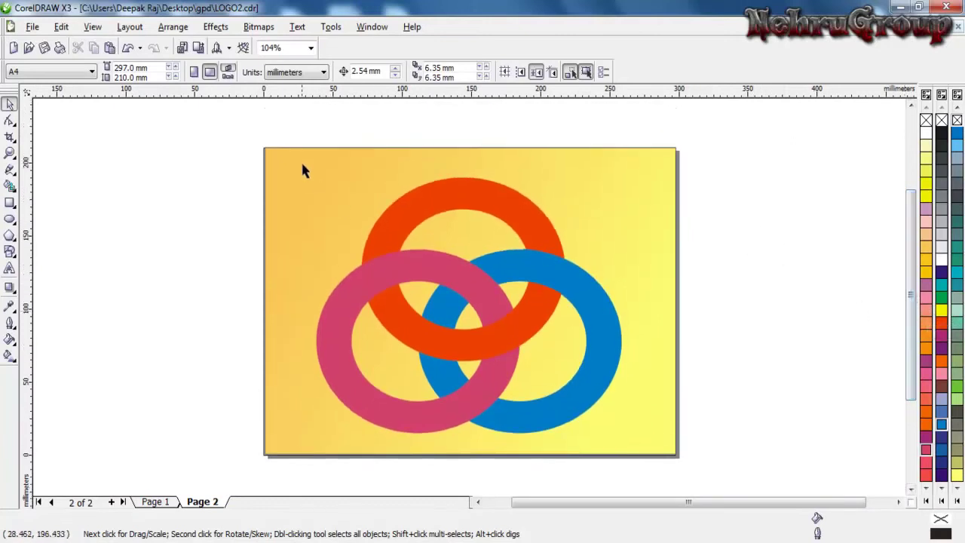
drag(303, 162, 660, 449)
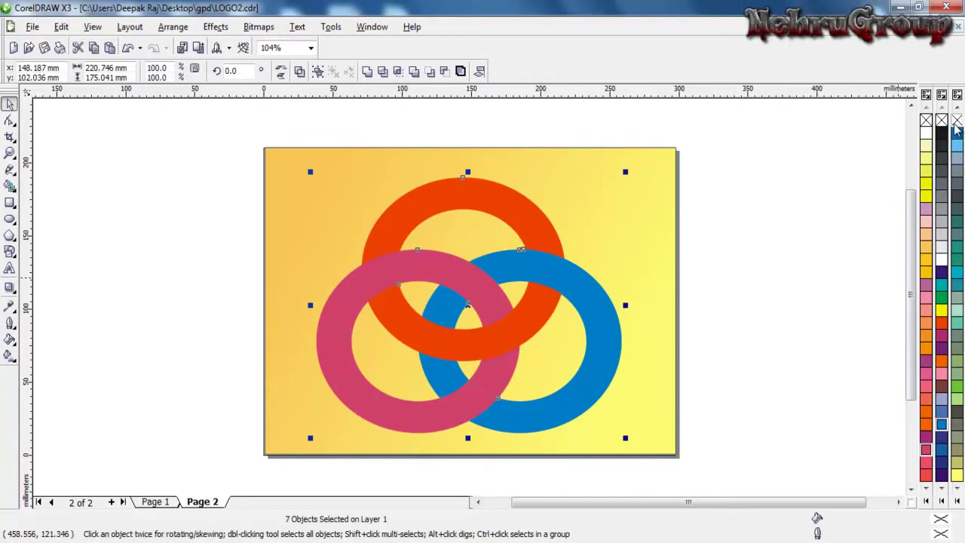
click(786, 254)
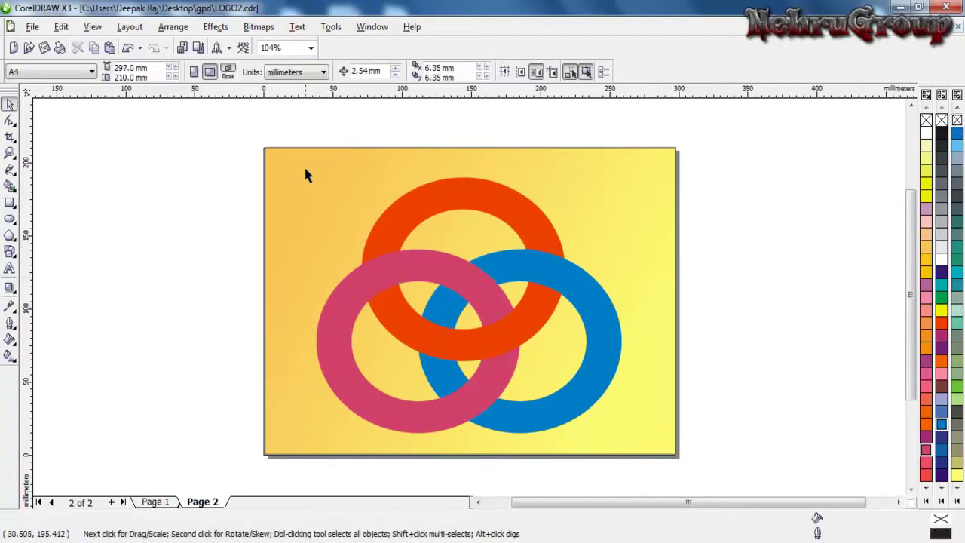
drag(344, 211, 664, 448)
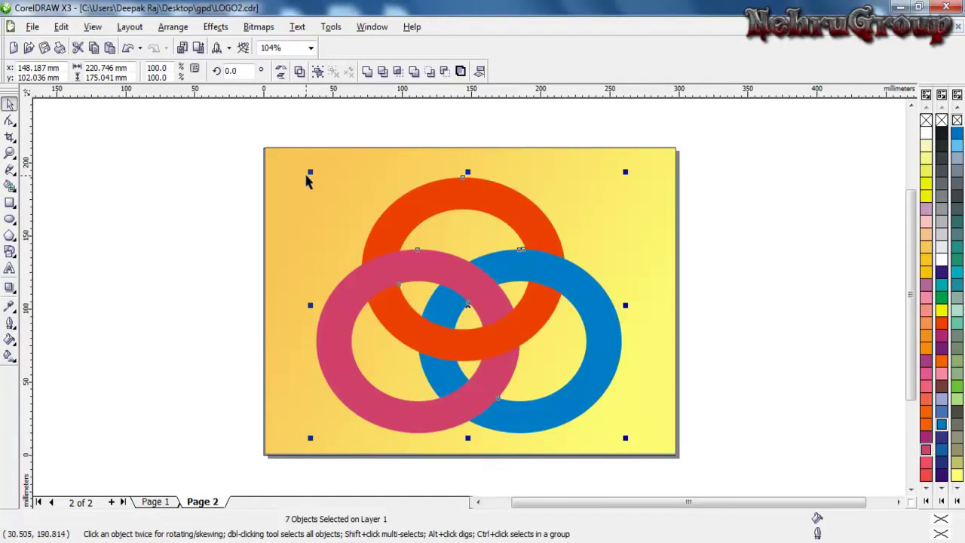
drag(310, 170, 387, 236)
drag(466, 310, 470, 269)
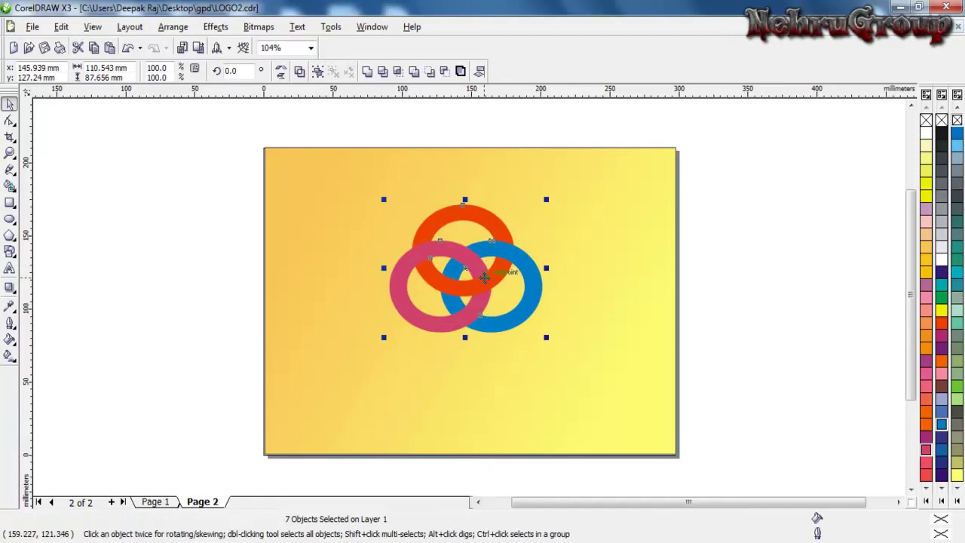
Group the three rings and their four overlap pieces into one object
right_click(476, 273)
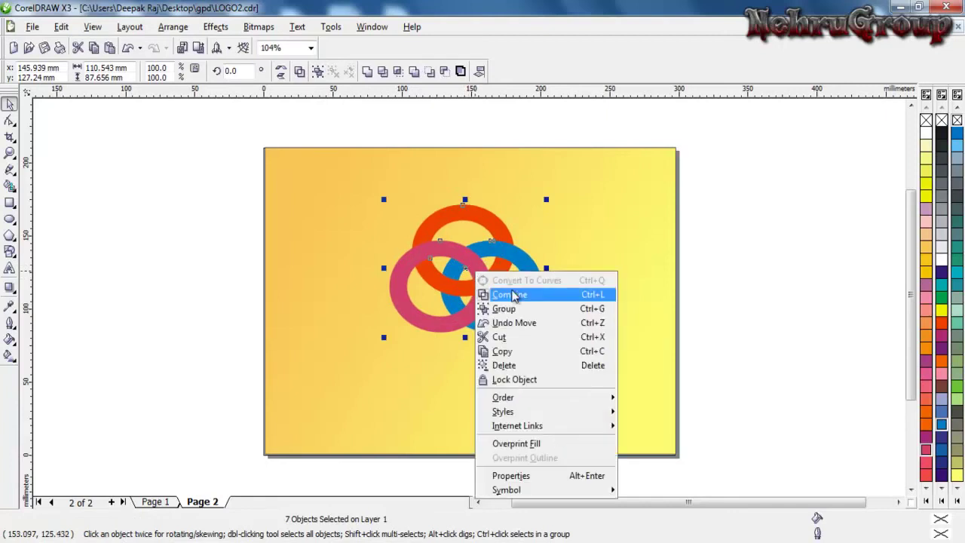
click(519, 309)
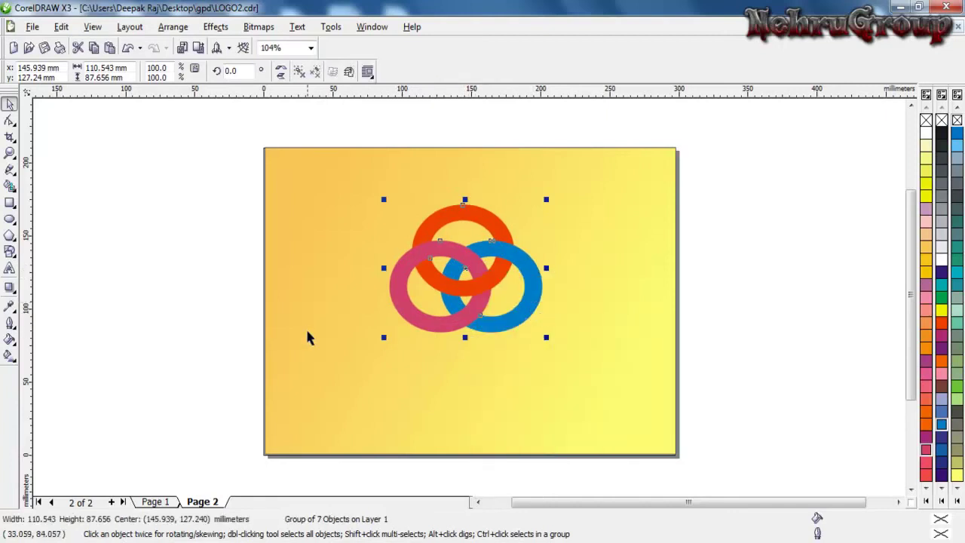
click(349, 326)
Add a drop shadow to the grouped rings, offset about 1.7 mm to the left and 15.2 mm downward
click(473, 287)
click(15, 295)
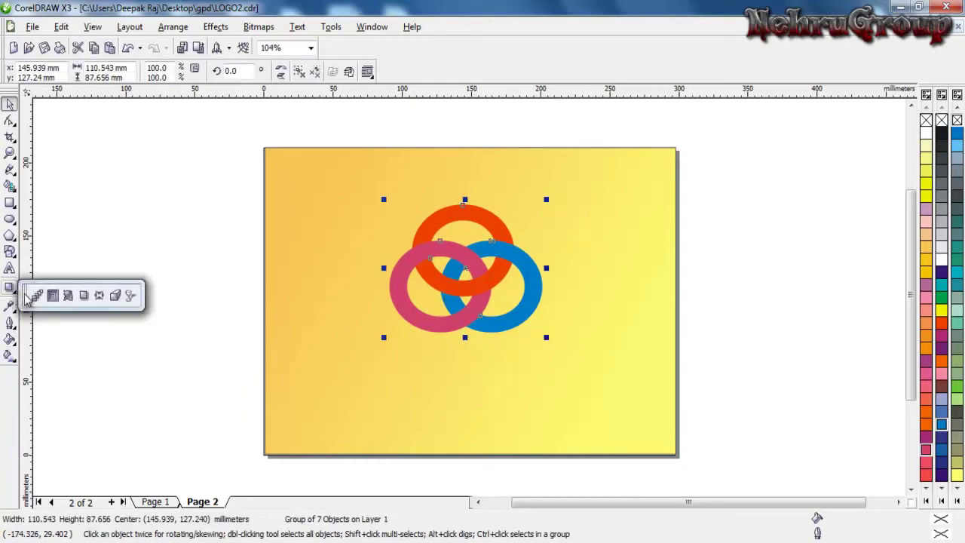
click(84, 297)
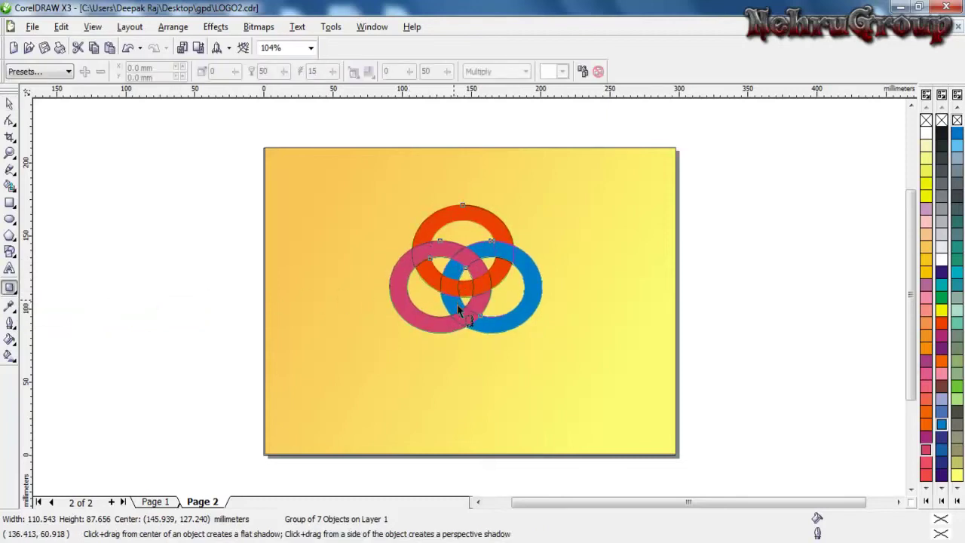
mouse_move(460, 338)
mouse_down()
mouse_move(459, 366)
mouse_move(456, 354)
mouse_up()
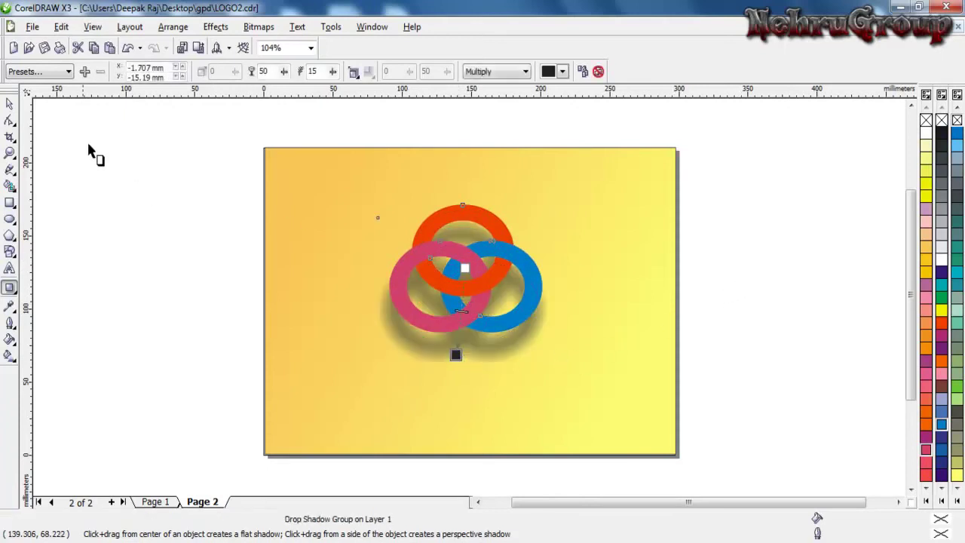
Move the rings together with their shadow slightly upward to free space beneath them on the page
click(10, 103)
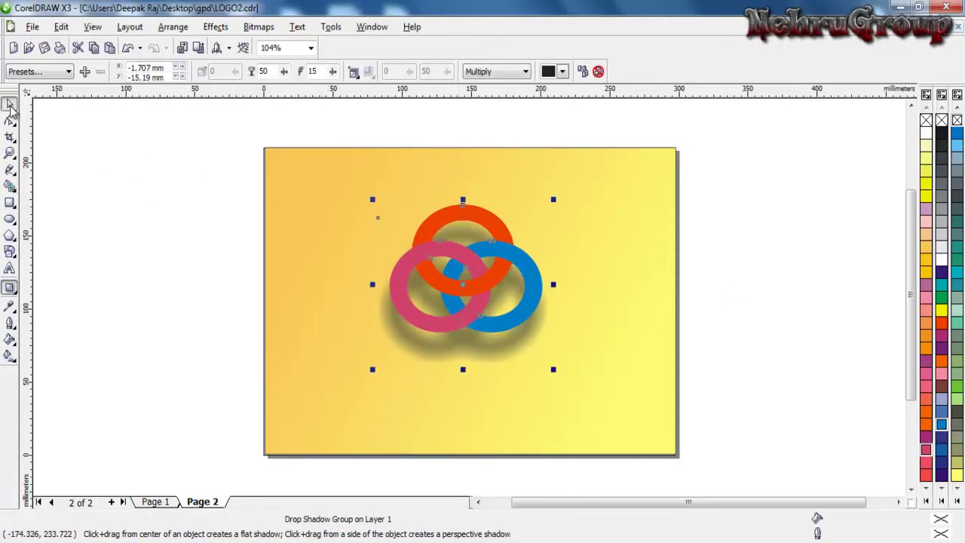
drag(477, 289, 473, 262)
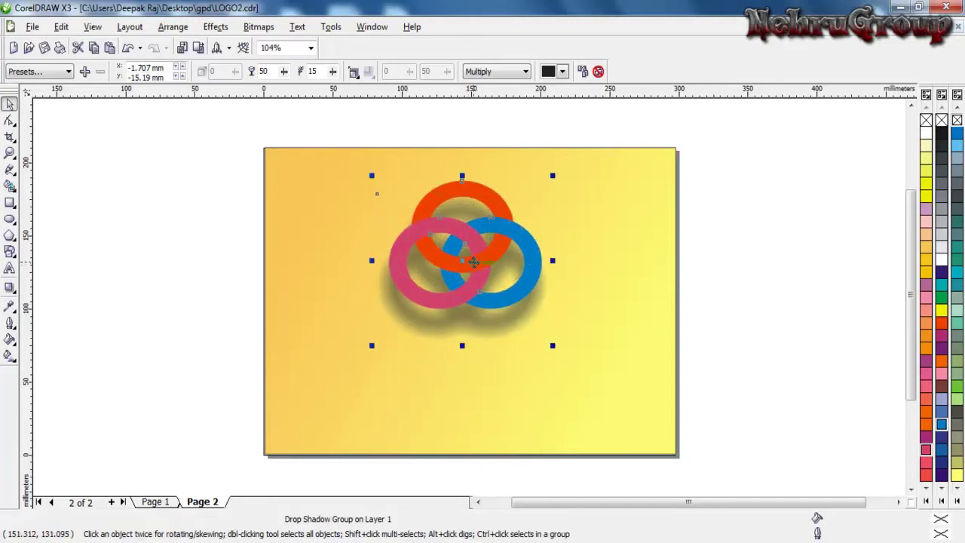
click(372, 384)
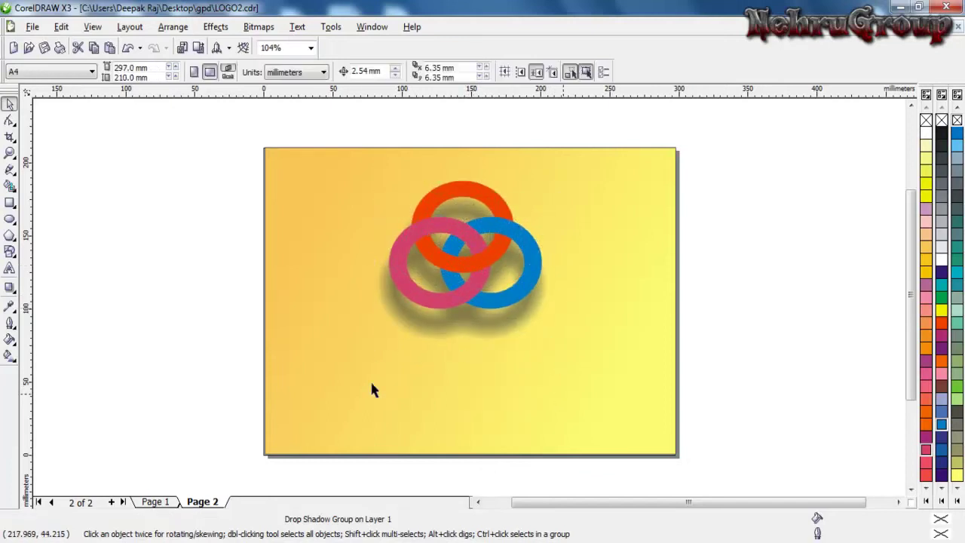
Add the artistic text "SAMPLE TEXT" in the lower part of the page below the rings
click(9, 269)
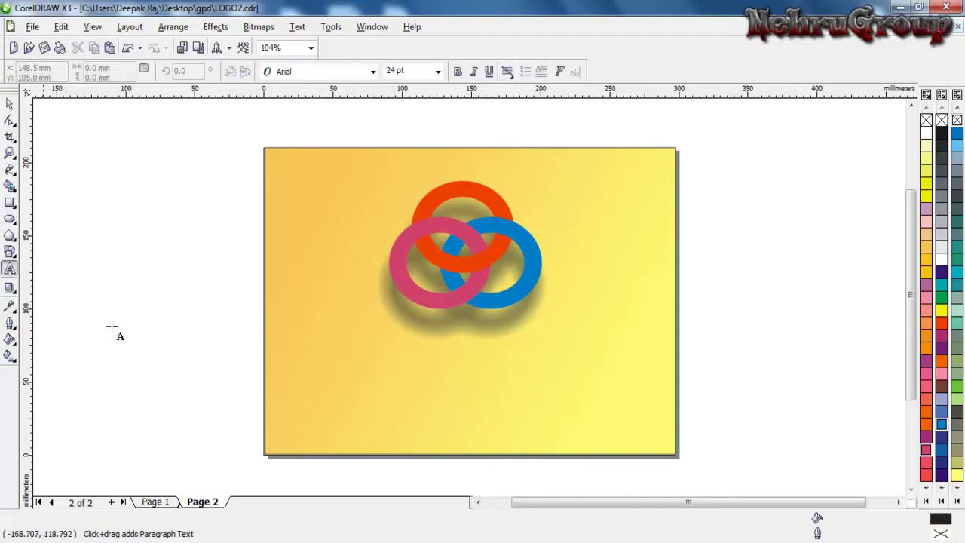
click(369, 377)
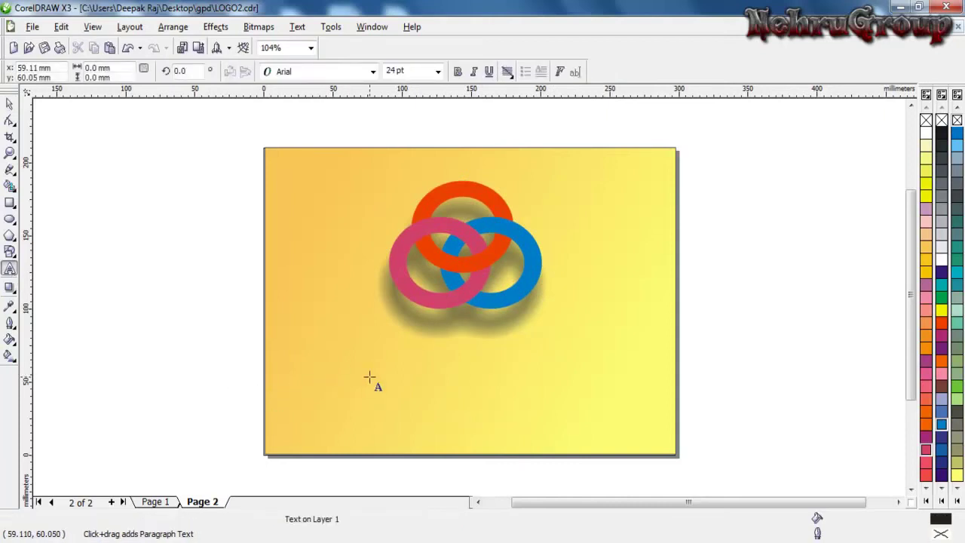
text(SAMPLE TEXT)
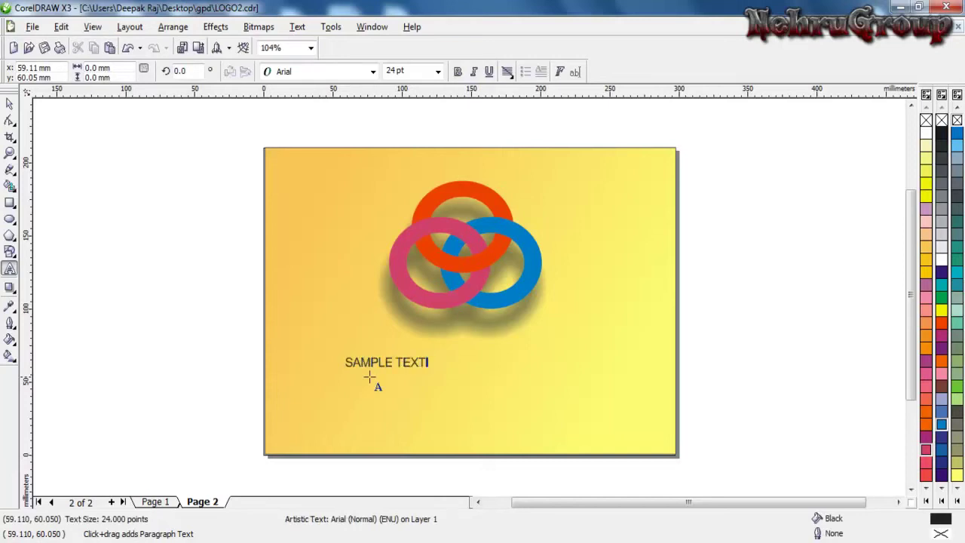
Enlarge the SAMPLE TEXT line to about 90 pt, roughly 217.5 mm wide, and place it centrally beneath the rings
drag(431, 370, 536, 403)
drag(383, 363, 465, 368)
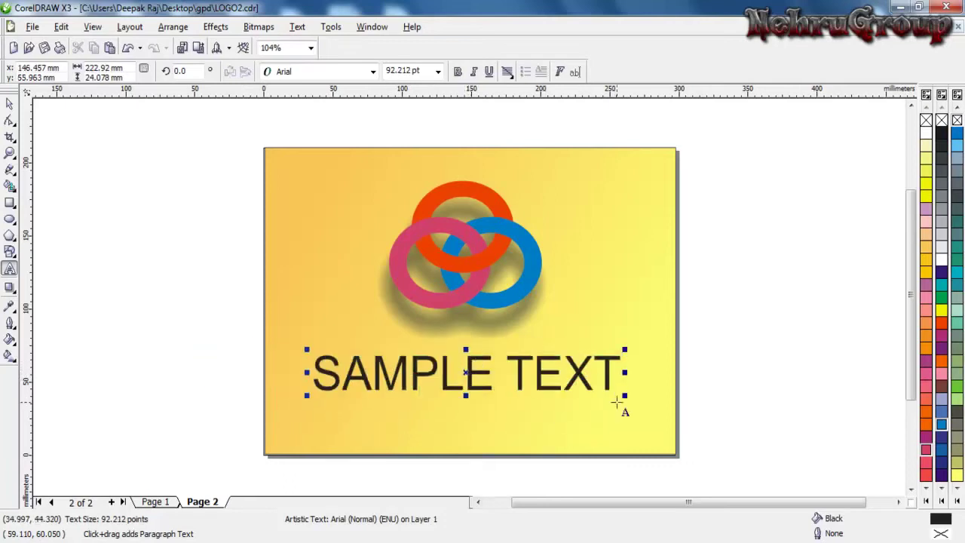
mouse_move(624, 394)
mouse_down()
mouse_move(650, 408)
mouse_move(650, 390)
mouse_move(623, 395)
mouse_up()
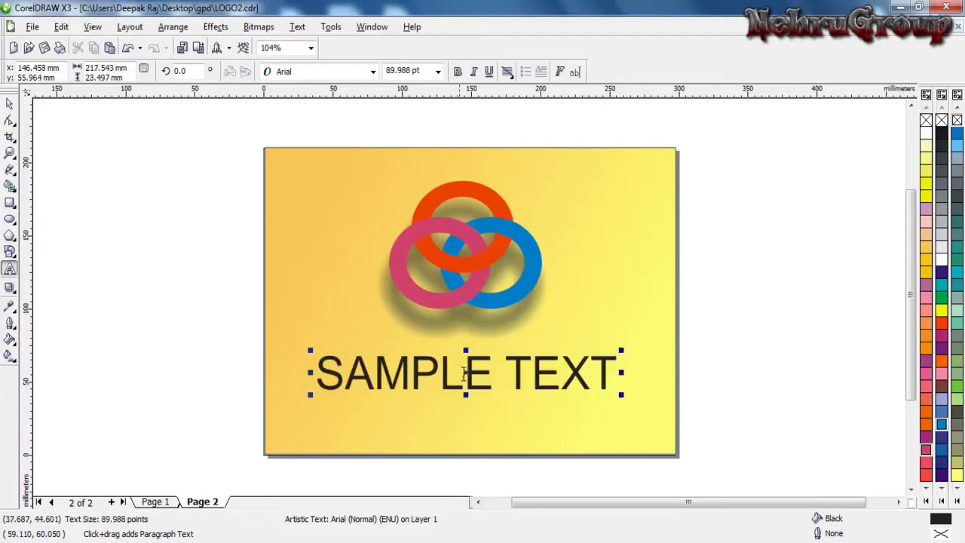
drag(466, 372, 473, 370)
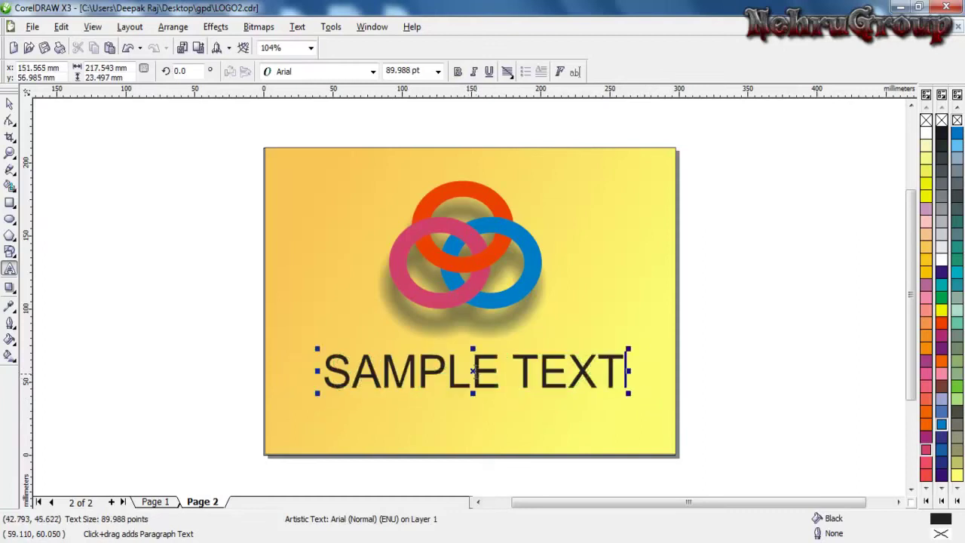
Change the whole text to the Bodoni MT Black font and shift it left so it sits centred on the page
key(ctrl+a)
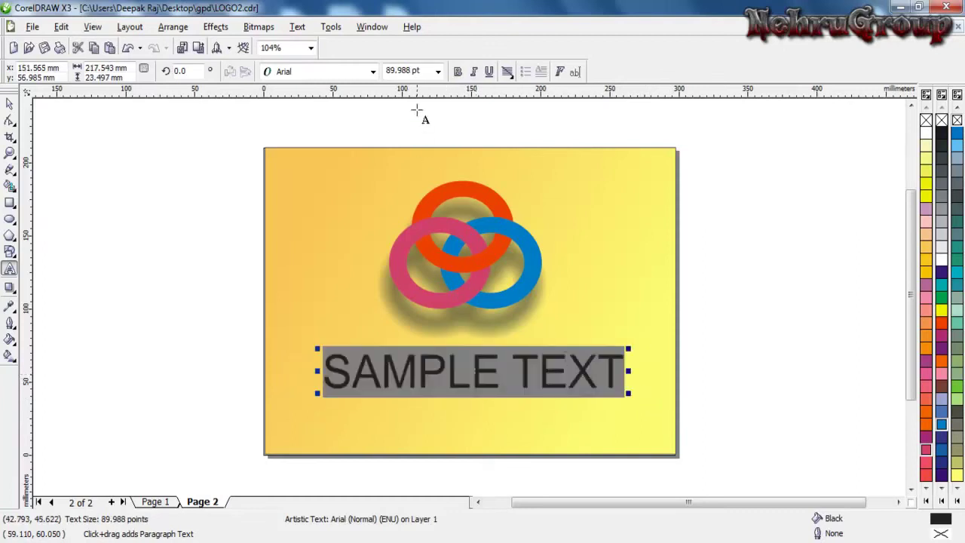
click(457, 73)
click(373, 72)
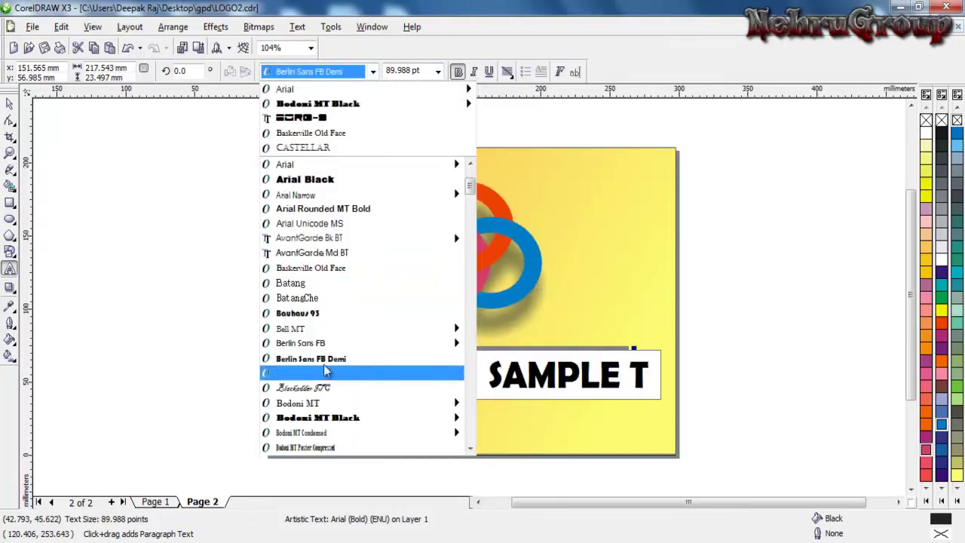
mouse_move(323, 405)
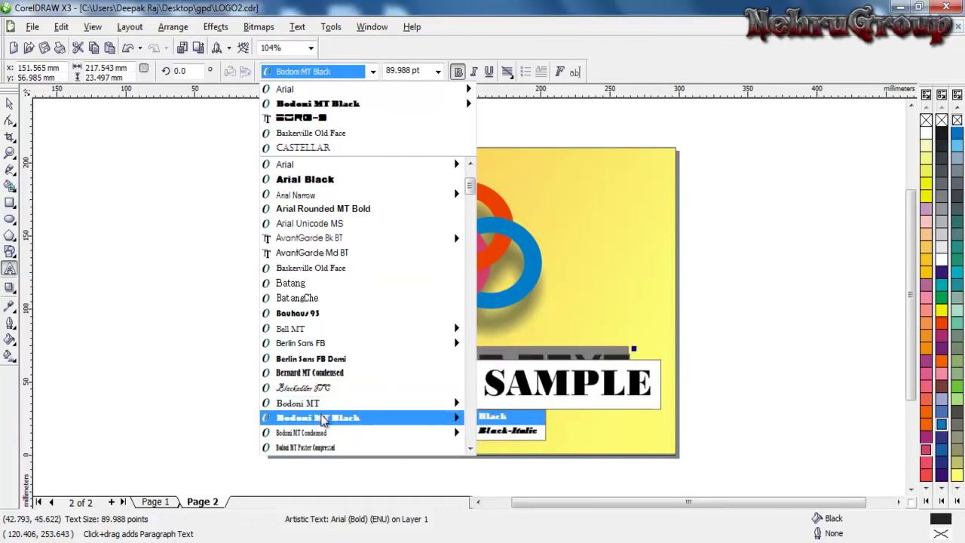
click(322, 420)
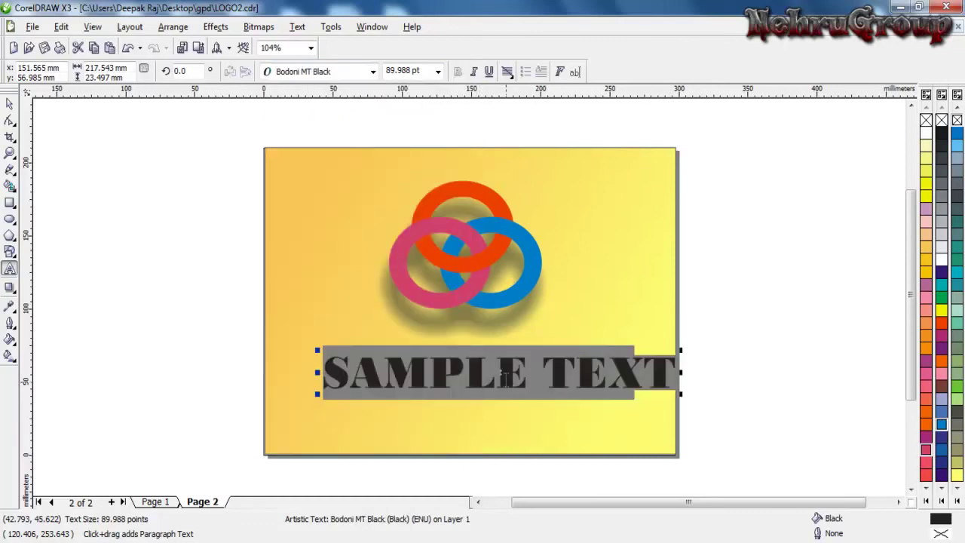
drag(501, 372, 473, 372)
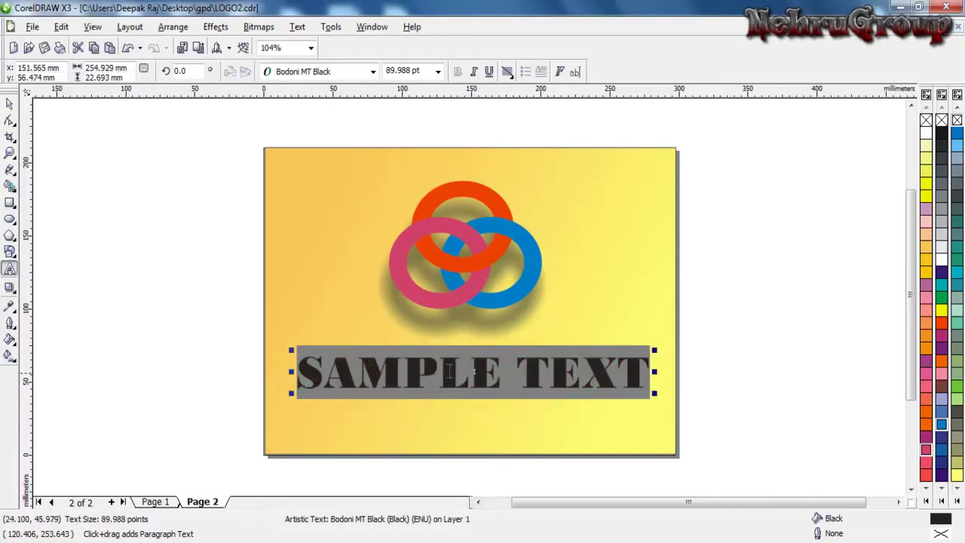
Apply a linear fountain fill running from left to right across the text, with pink as its end colour
click(9, 358)
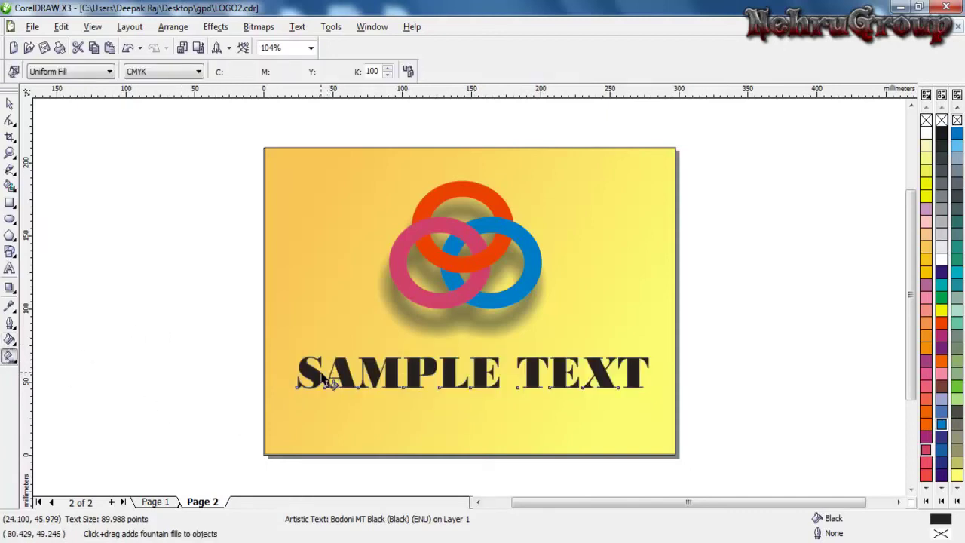
drag(319, 371, 632, 369)
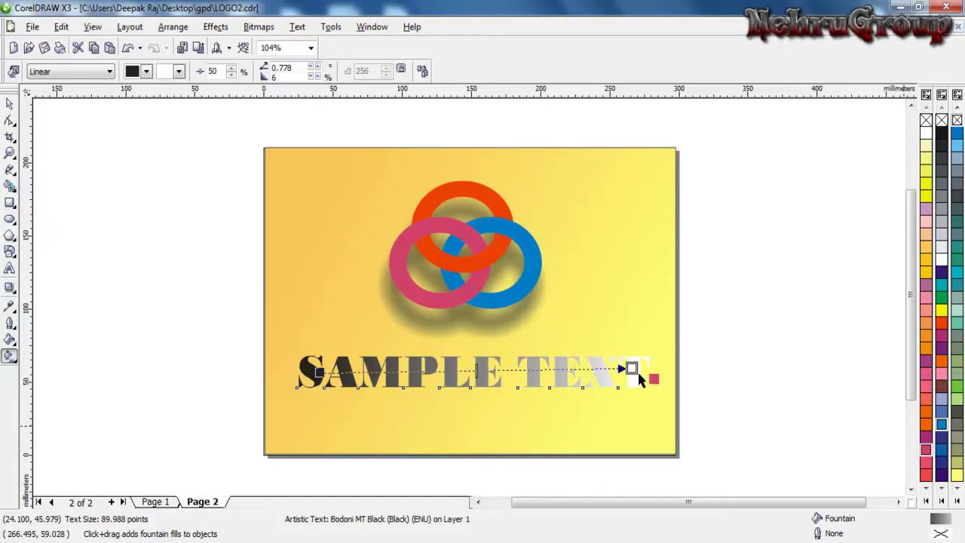
drag(640, 380, 631, 368)
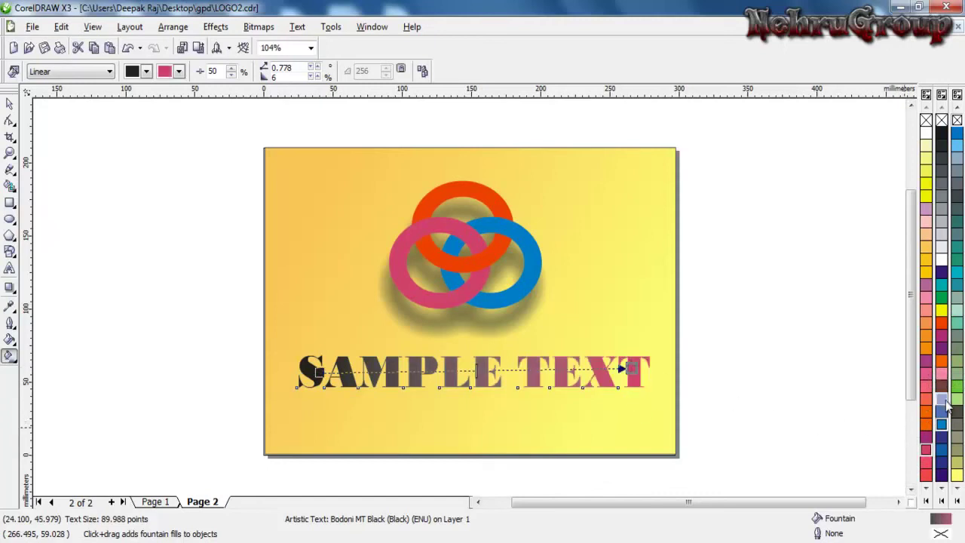
Try twice to insert blue as a middle colour in the text's black-to-pink gradient, undoing each attempt
drag(478, 370, 476, 369)
drag(476, 369, 475, 369)
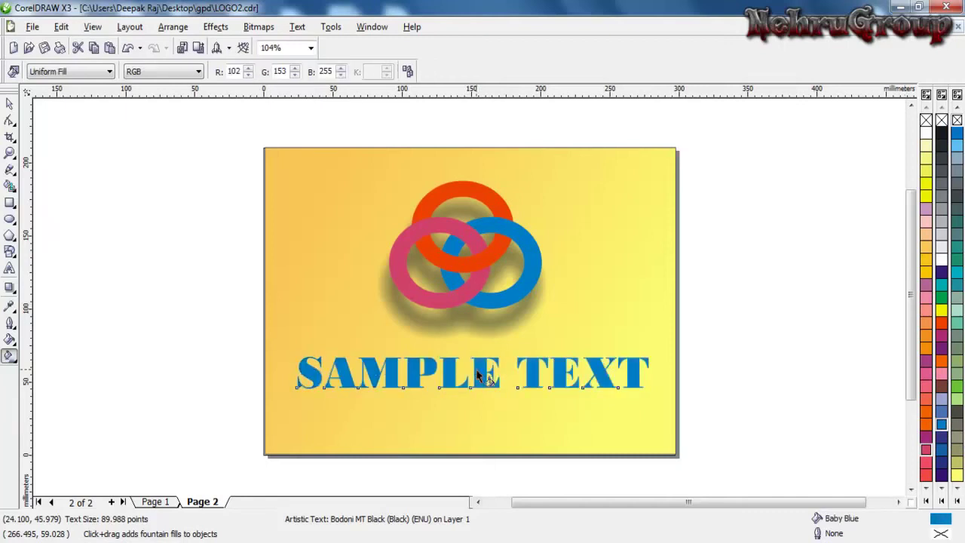
key(ctrl+z)
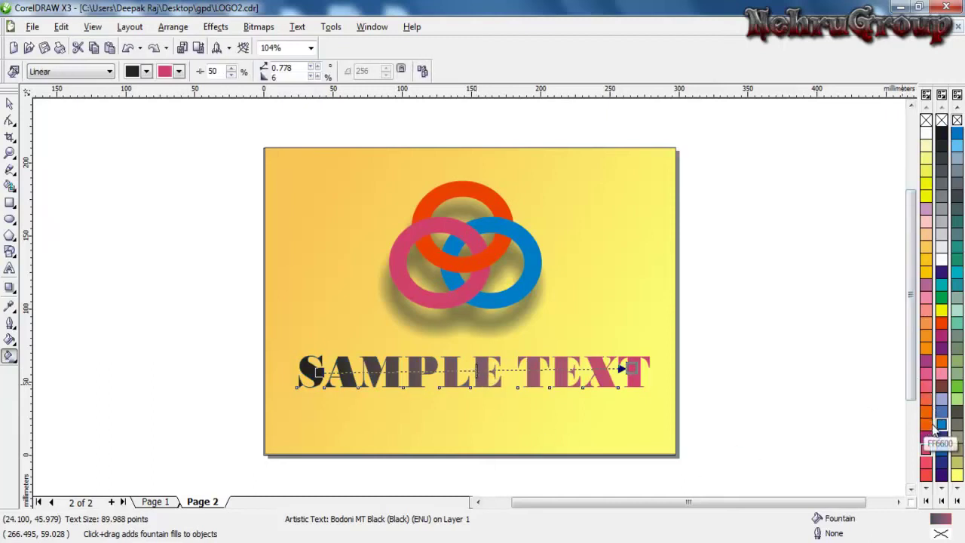
drag(476, 375, 477, 377)
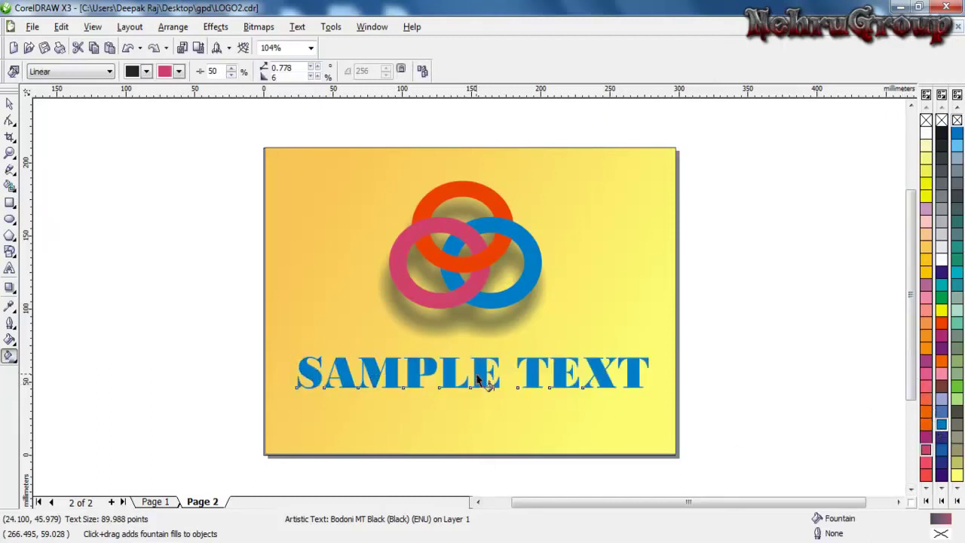
key(ctrl+z)
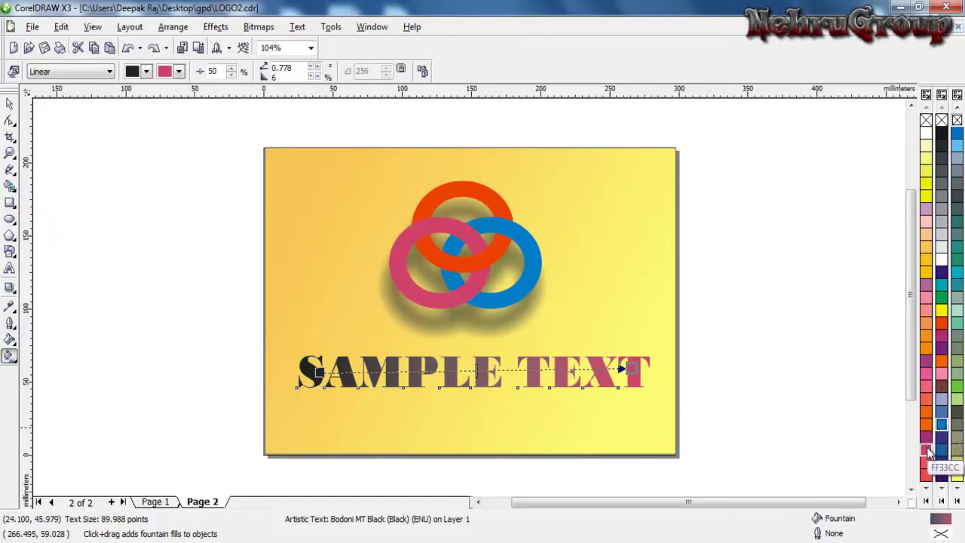
Set the text gradient's start colour to the pink of the left ring and its end colour to blue
drag(318, 373, 319, 373)
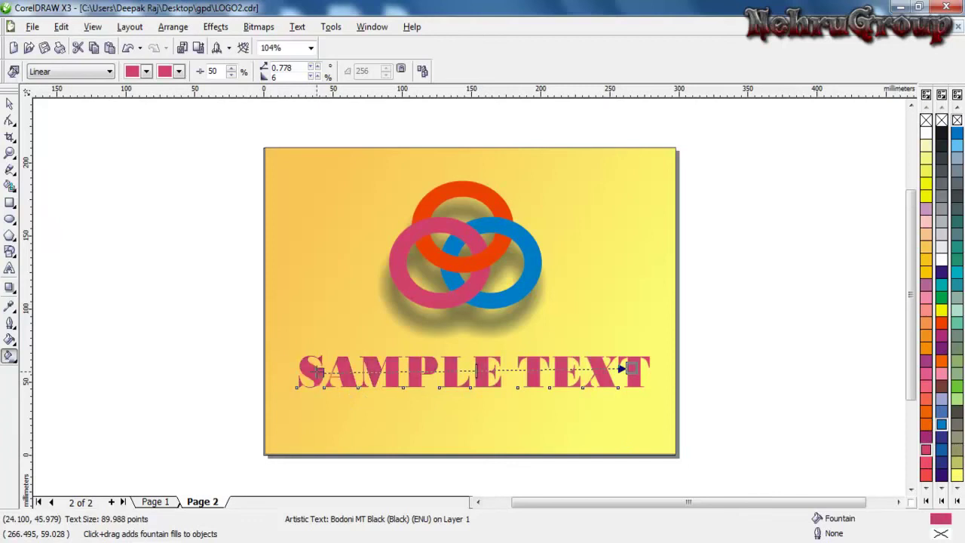
drag(945, 428, 630, 370)
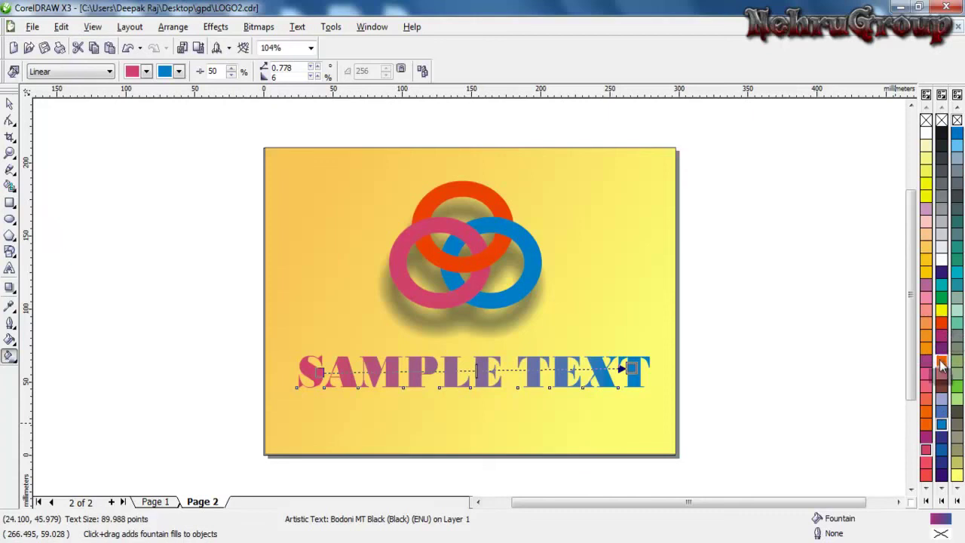
Try twice to insert orange as a middle colour in the text's pink-to-blue gradient, undoing each attempt
mouse_move(942, 360)
mouse_down()
mouse_move(938, 375)
mouse_move(451, 409)
mouse_up()
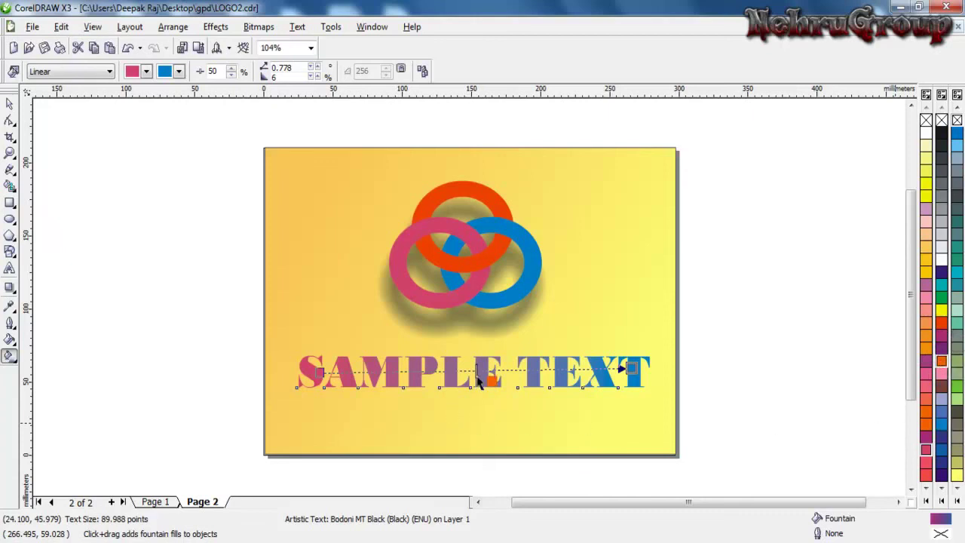
drag(477, 377, 478, 376)
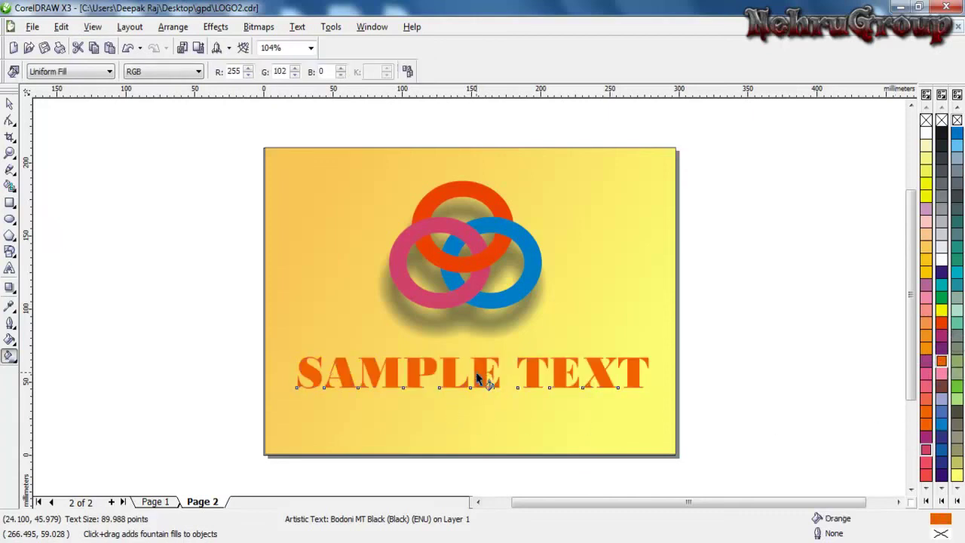
key(ctrl+z)
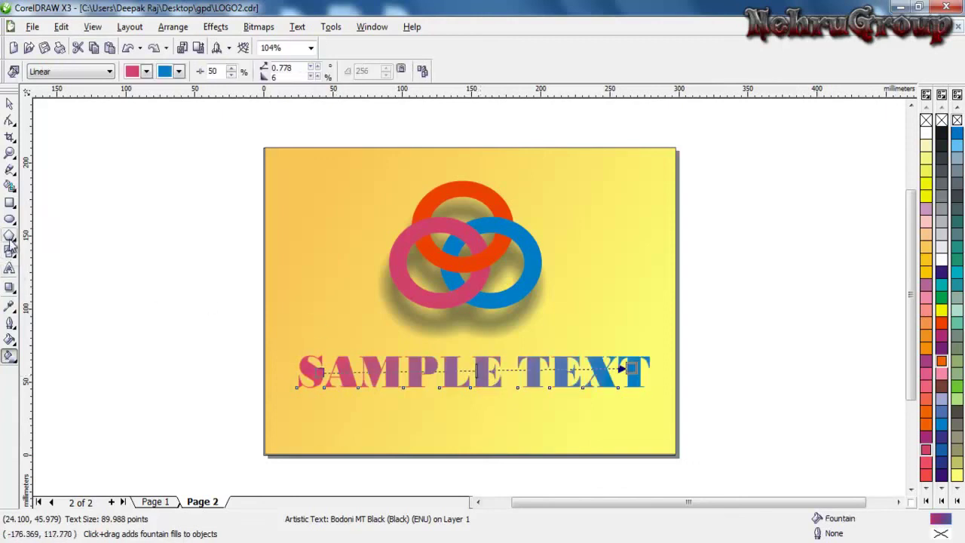
click(10, 156)
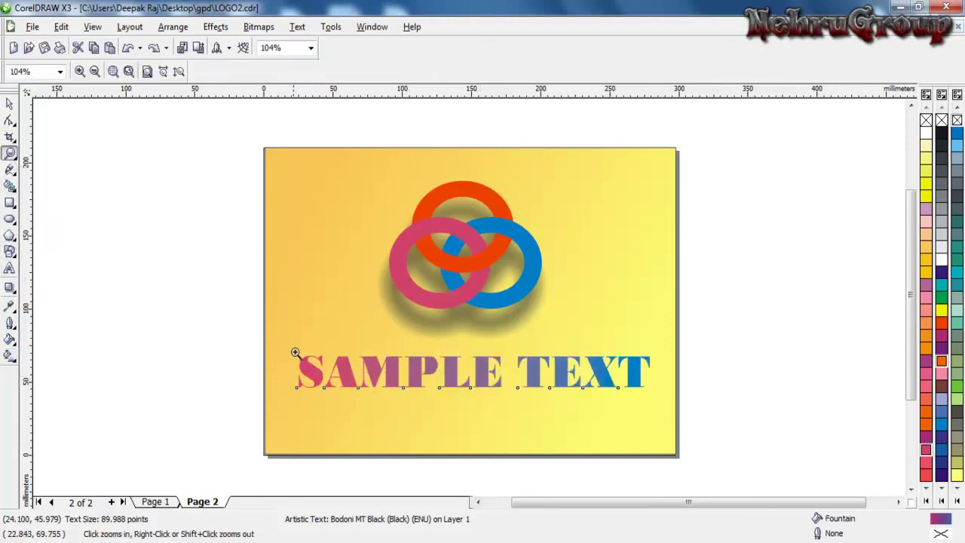
drag(287, 338, 662, 422)
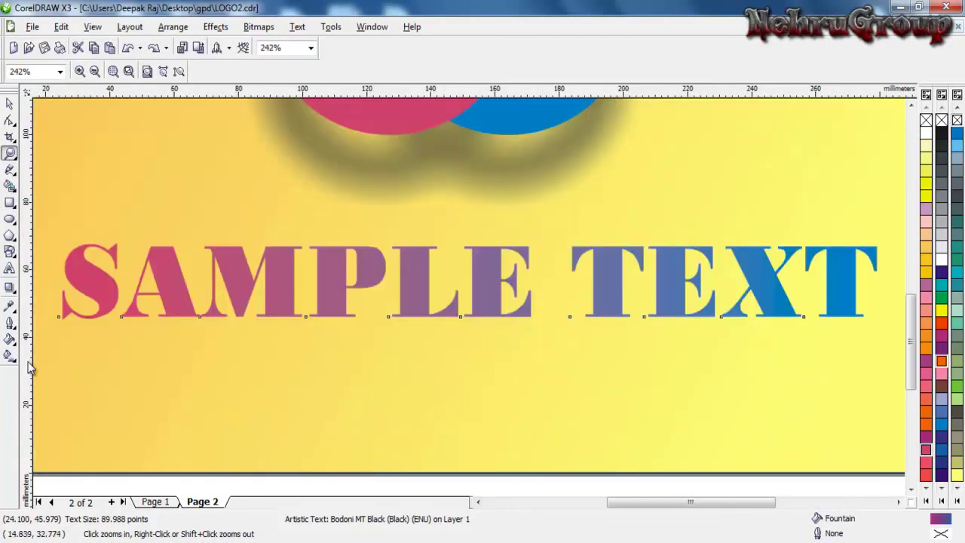
click(10, 355)
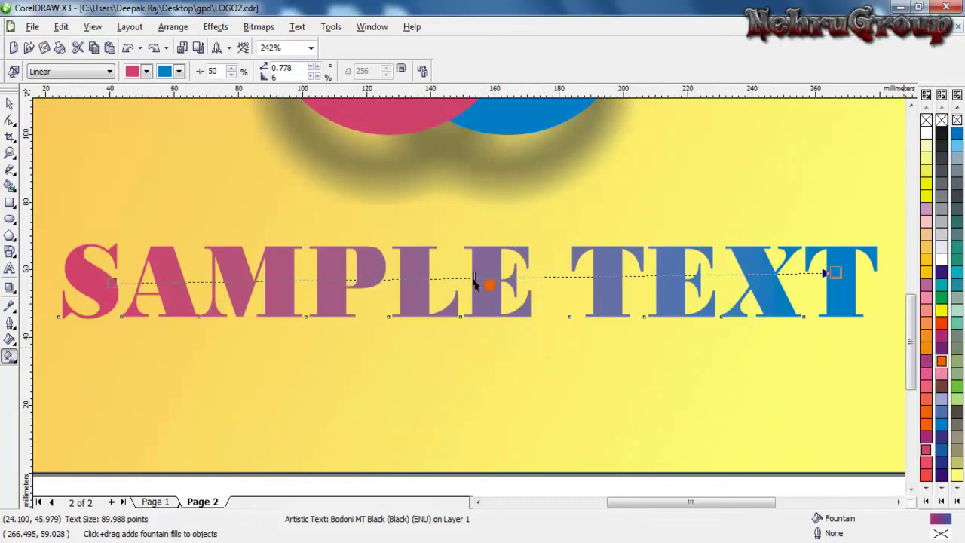
drag(475, 283, 476, 285)
key(space)
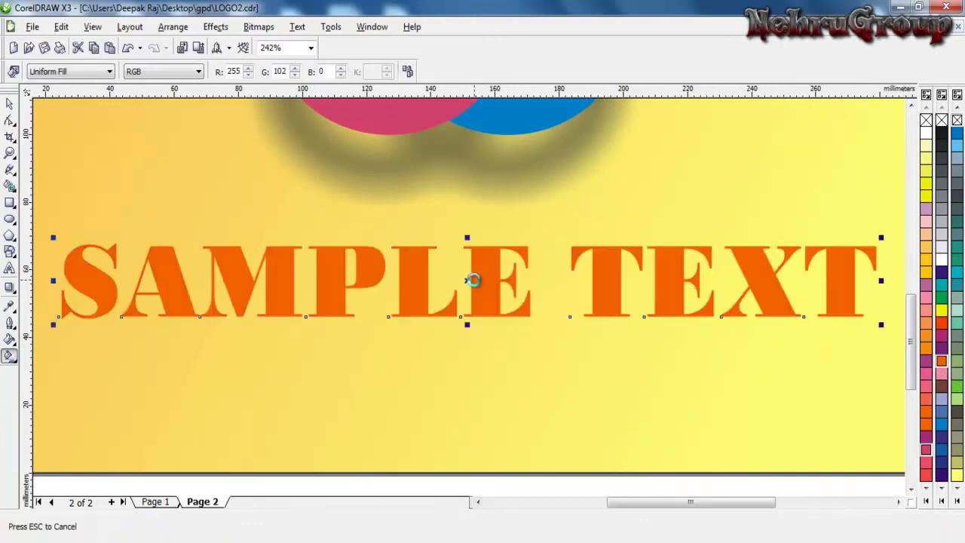
key(Delete)
key(ctrl+z)
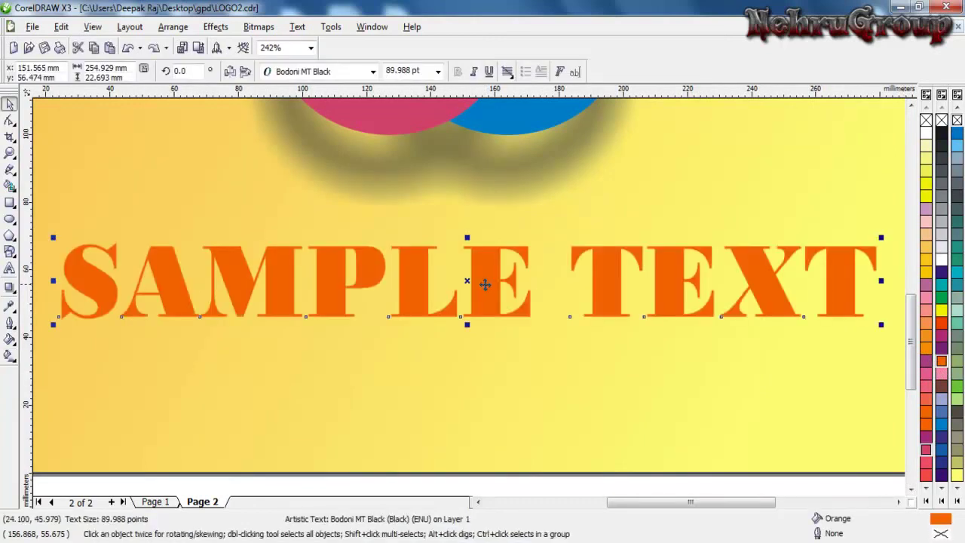
key(ctrl+z)
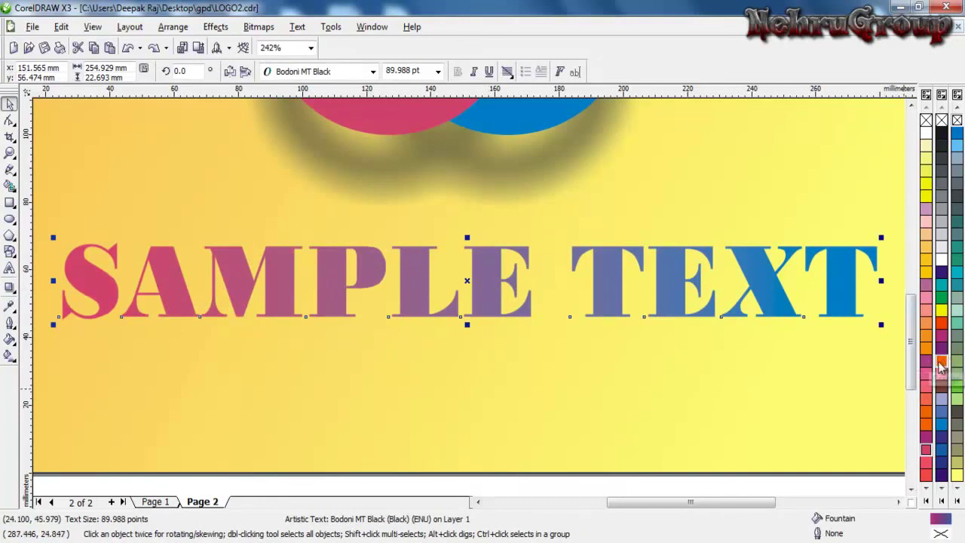
Shift the blue end of the text's gradient to a lighter blue and deselect the text
drag(479, 288, 486, 288)
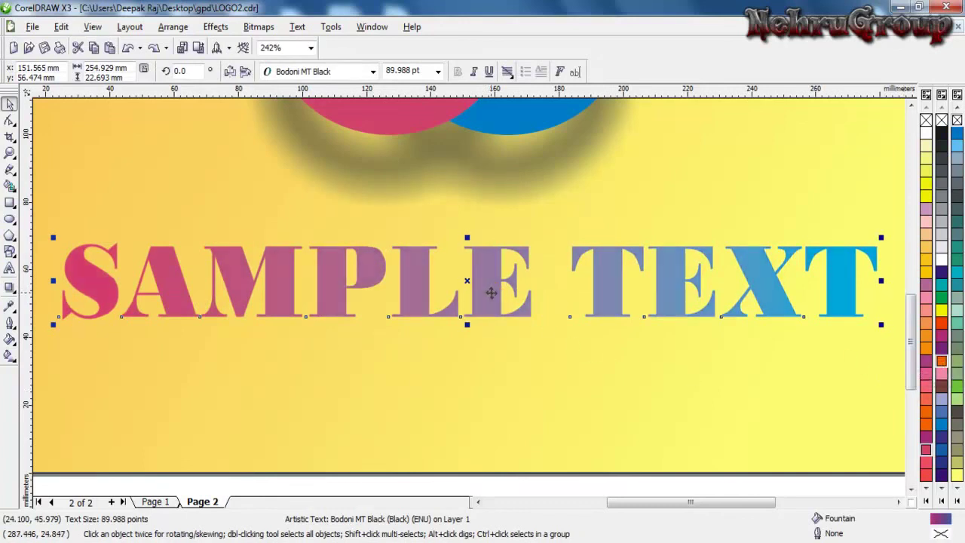
click(10, 152)
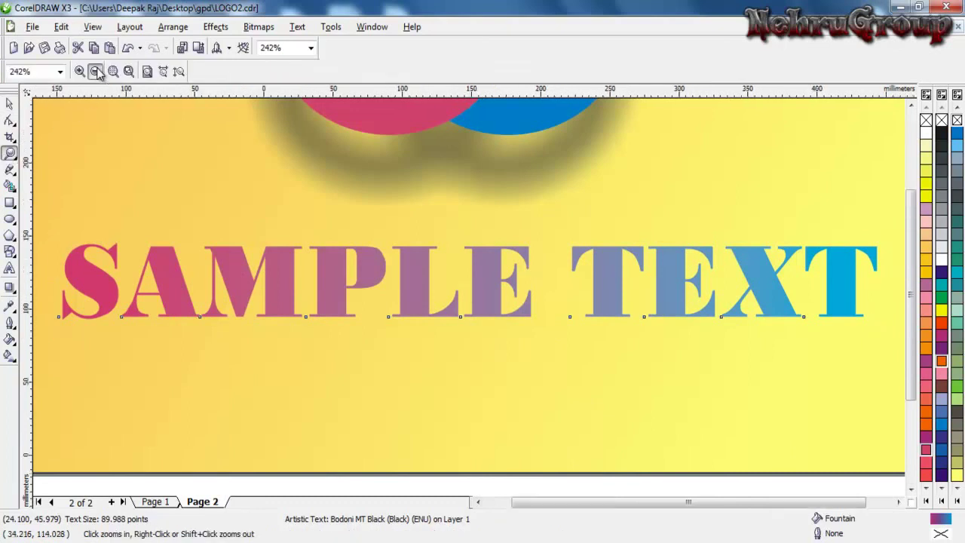
click(95, 71)
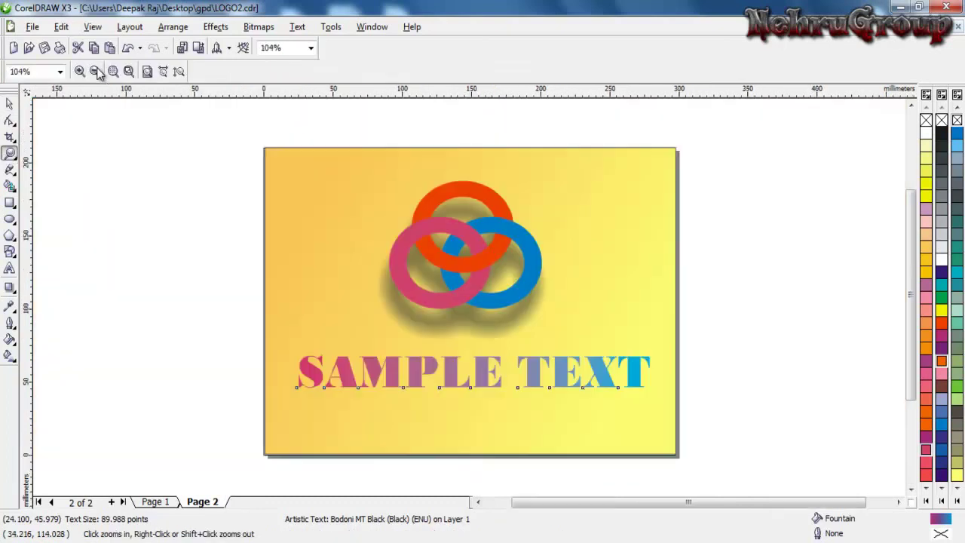
click(10, 103)
click(712, 307)
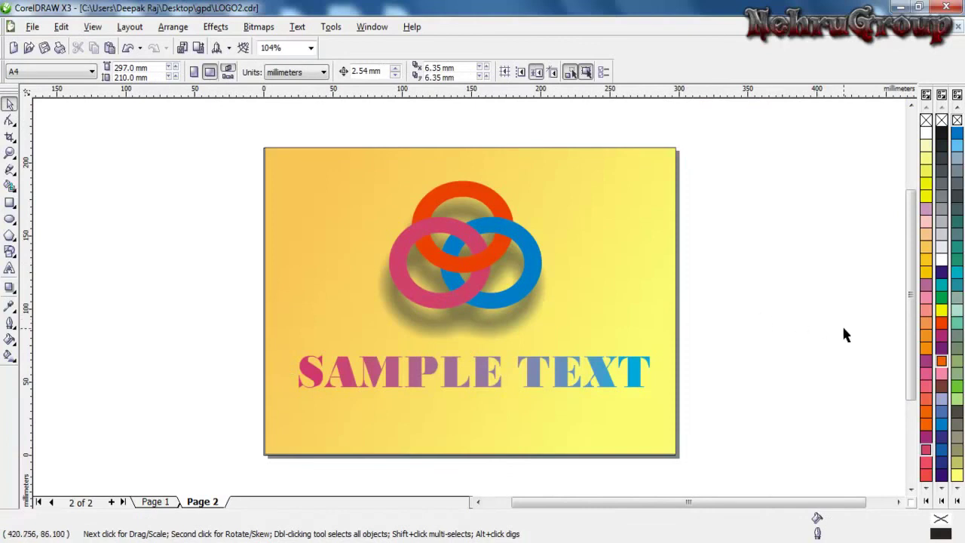
drag(902, 322, 900, 329)
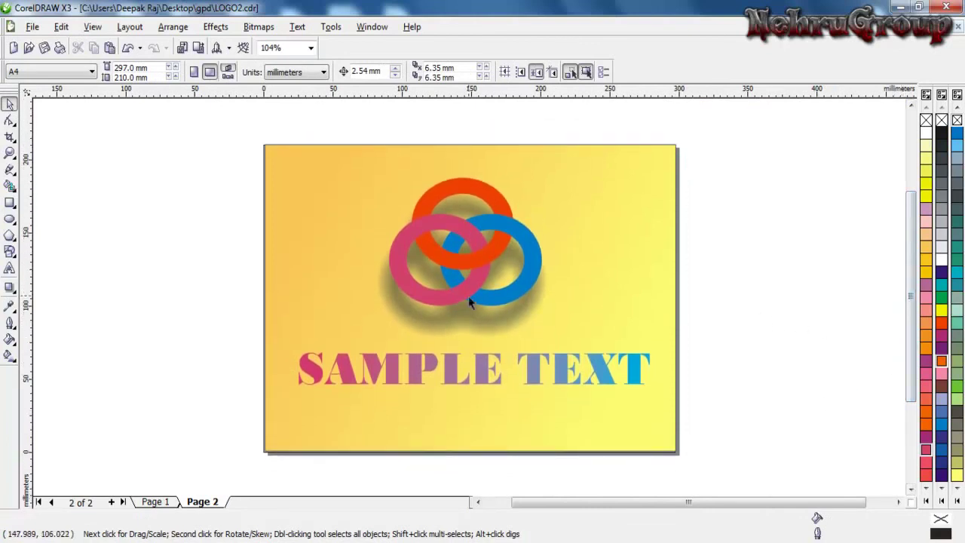